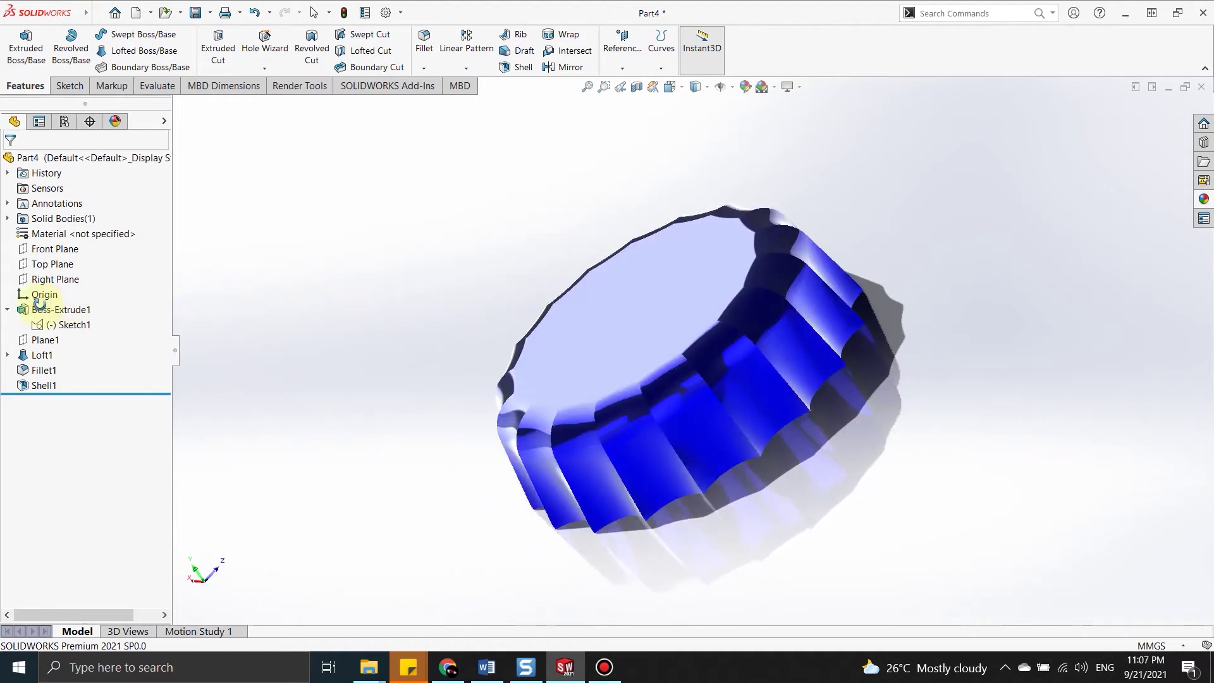
Zoom and orbit around the finished blue cap model for a closer look
scroll(708, 325, down, 3)
scroll(818, 403, down, 2)
mouse_move(817, 404)
middle_down()
mouse_move(917, 429)
mouse_move(957, 402)
mouse_move(967, 350)
mouse_move(1000, 342)
mouse_move(1040, 354)
middle_up()
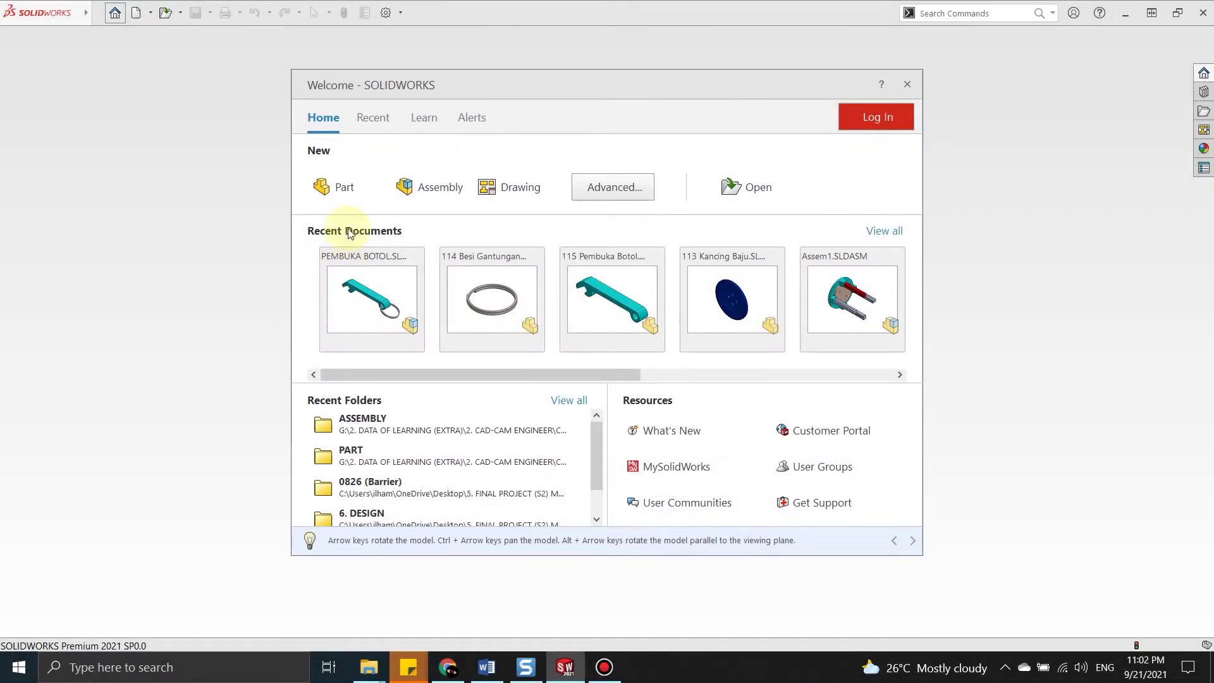
Create a new part and start Sketch1 on the Top Plane
click(316, 189)
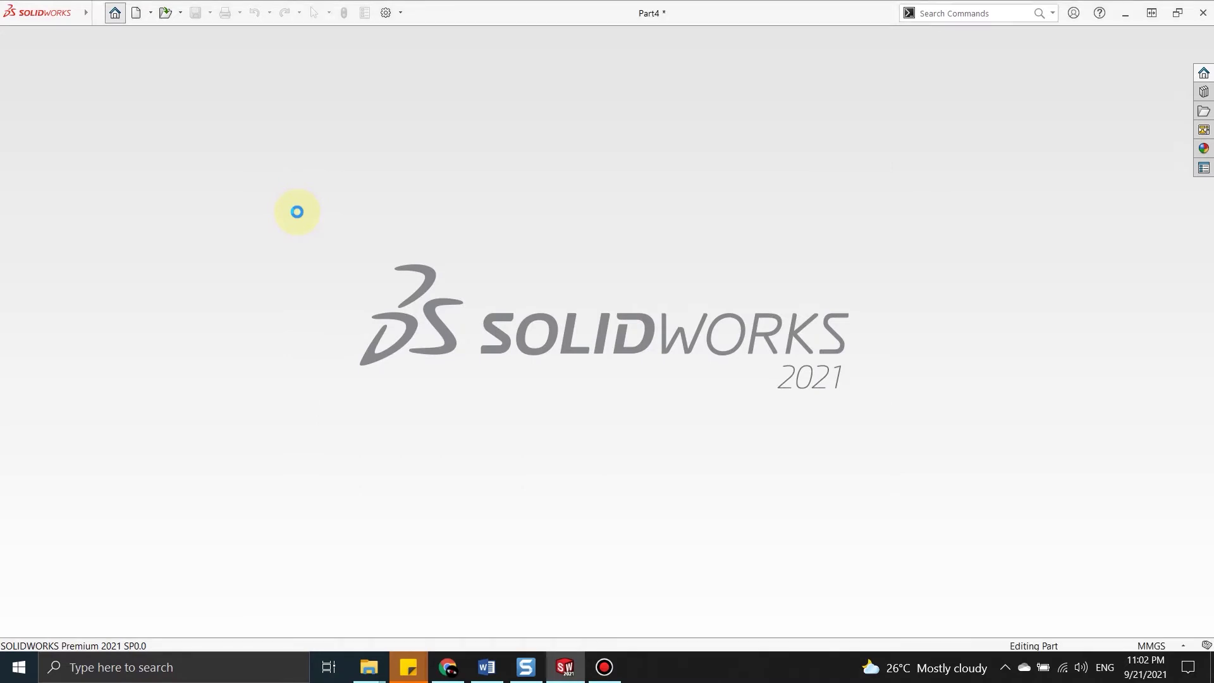
click(68, 86)
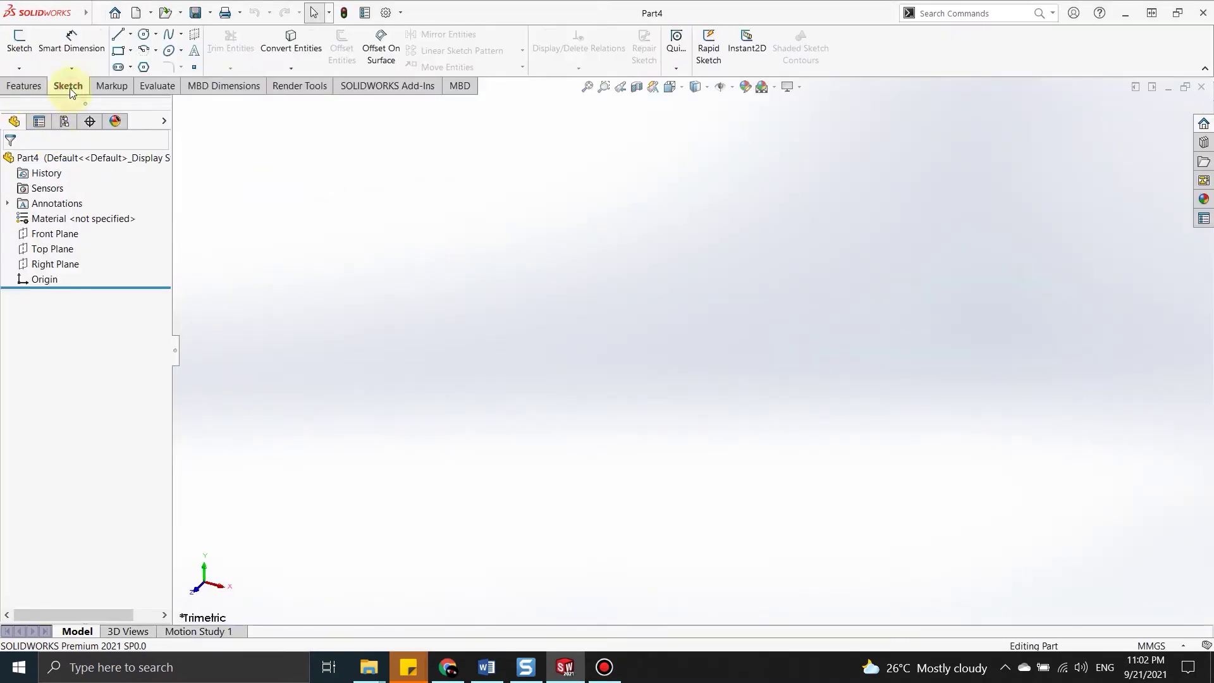
click(20, 50)
click(476, 339)
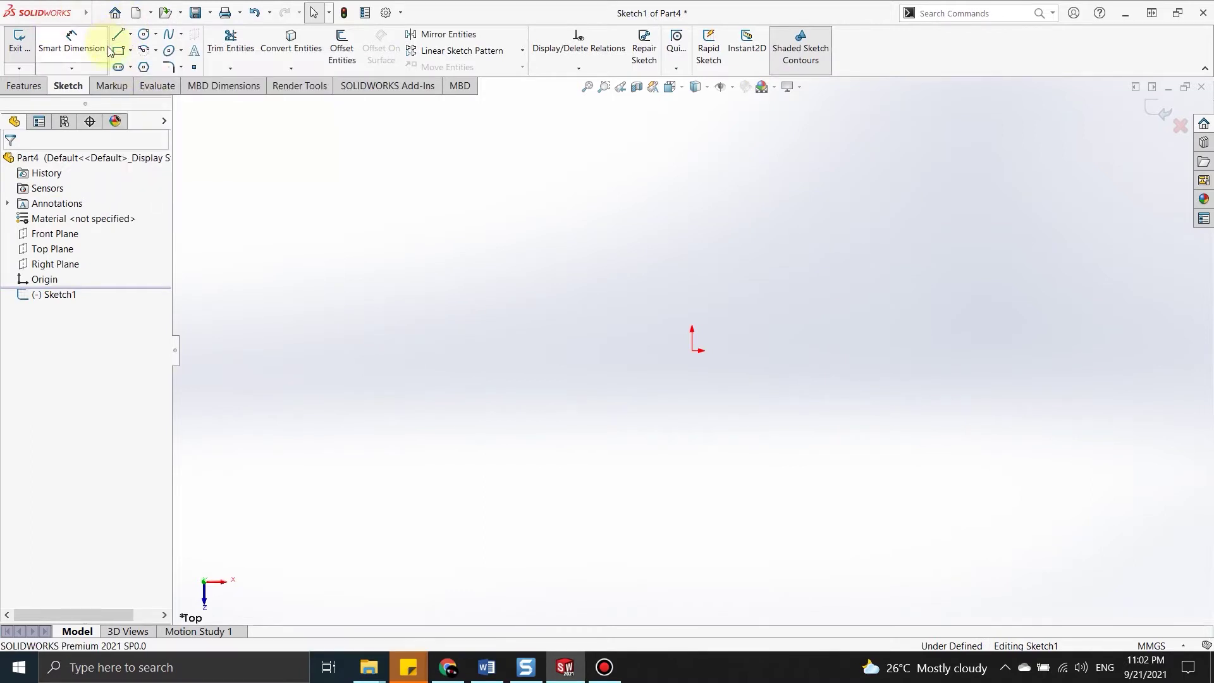
click(145, 35)
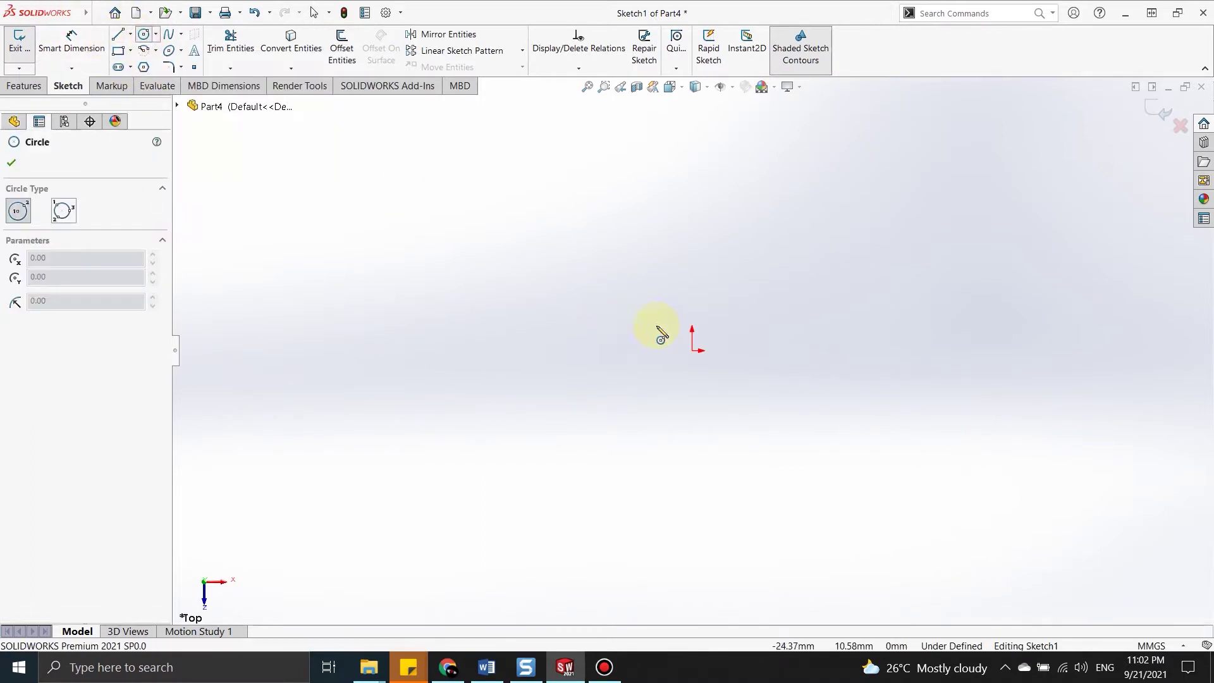
Draw two concentric circles centred on the origin
click(692, 351)
click(730, 272)
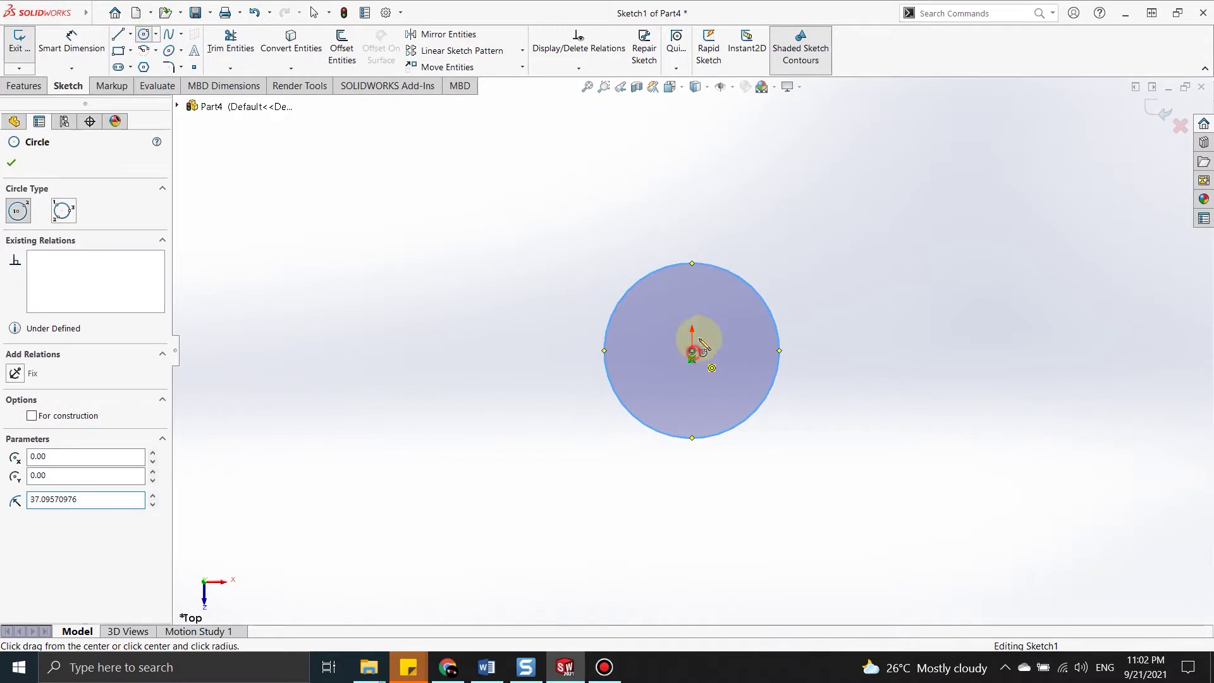
click(692, 351)
click(754, 253)
key(d)
Dimension the inner circle Ø27 and the outer circle Ø30
click(781, 354)
click(869, 351)
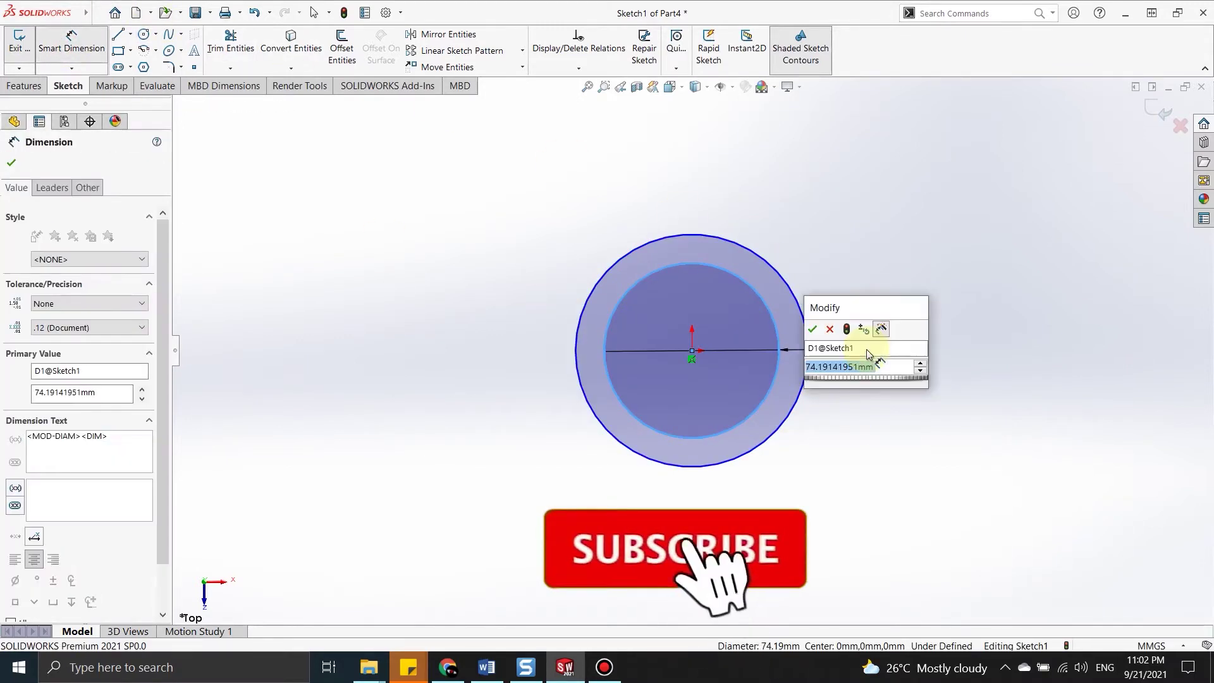
text(27)
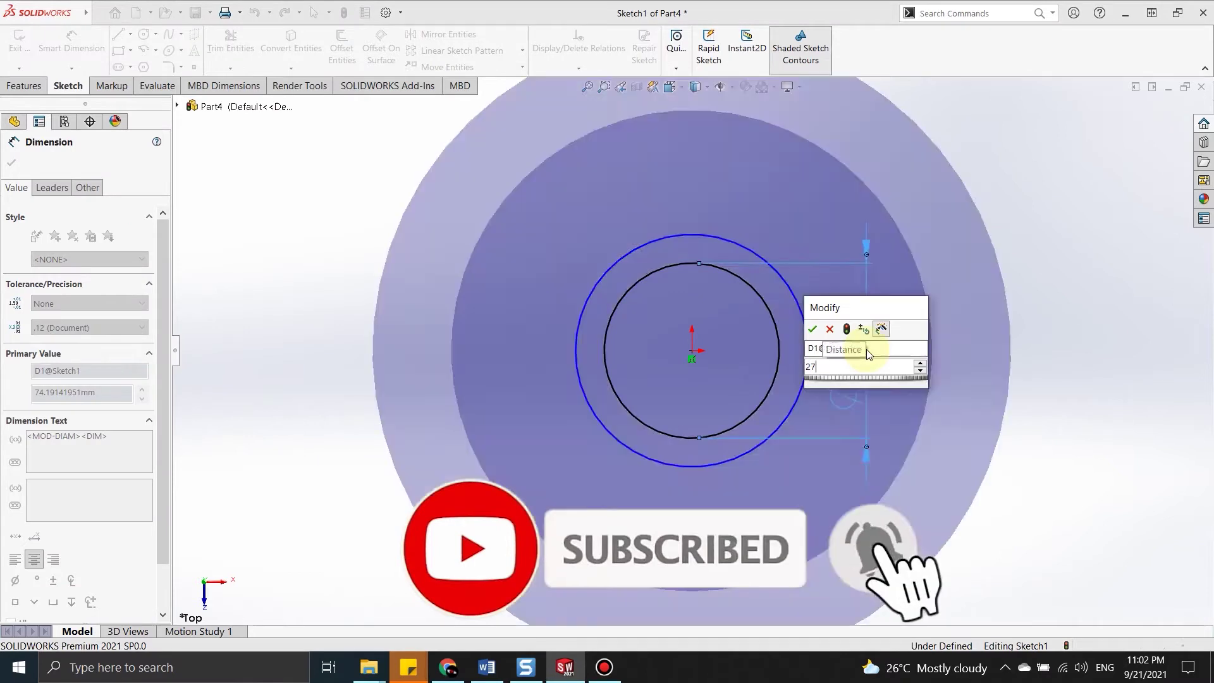
key(Return)
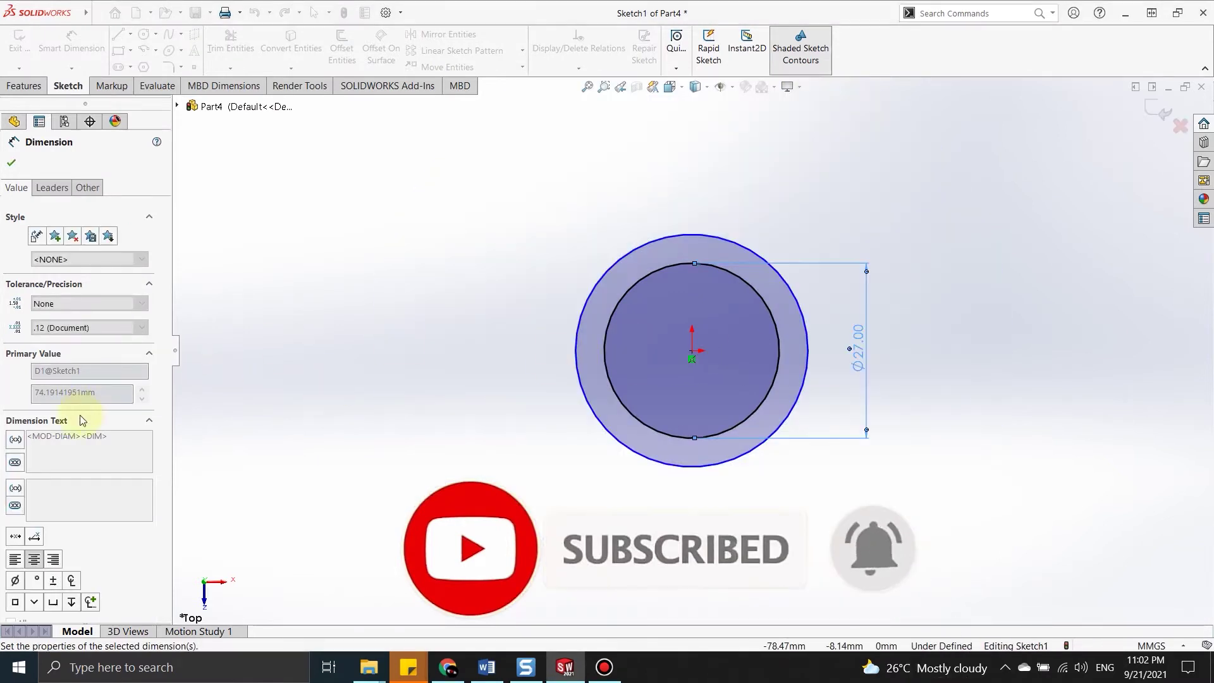
click(11, 163)
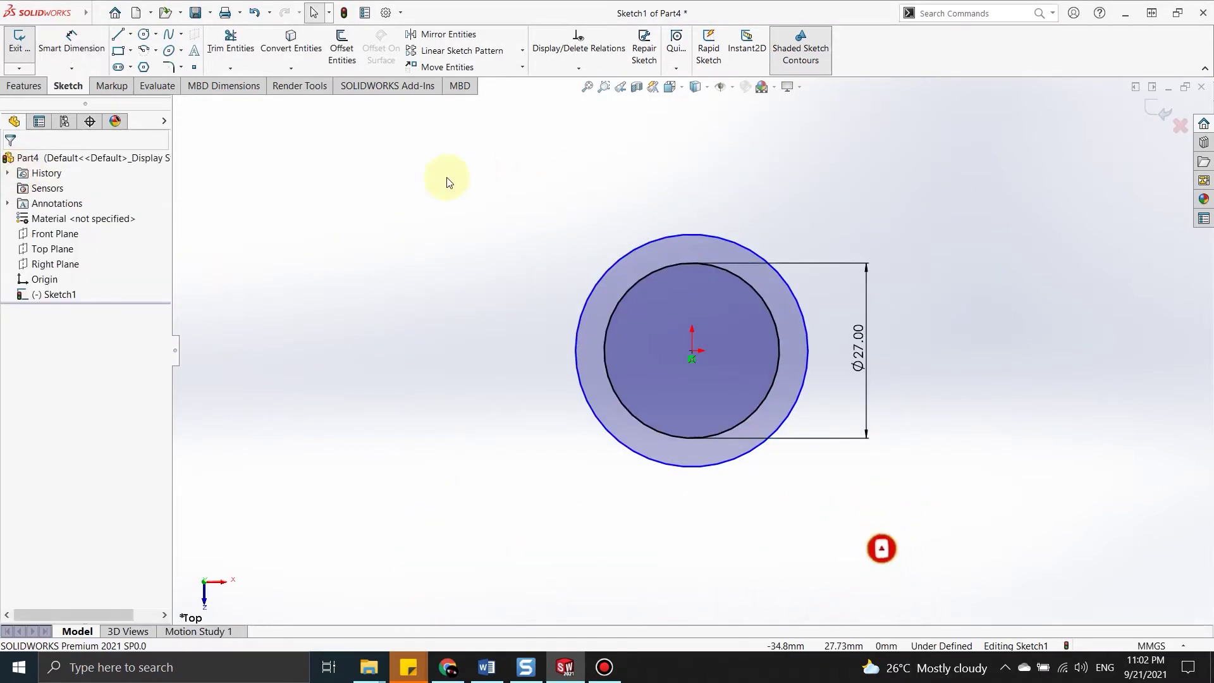
click(826, 310)
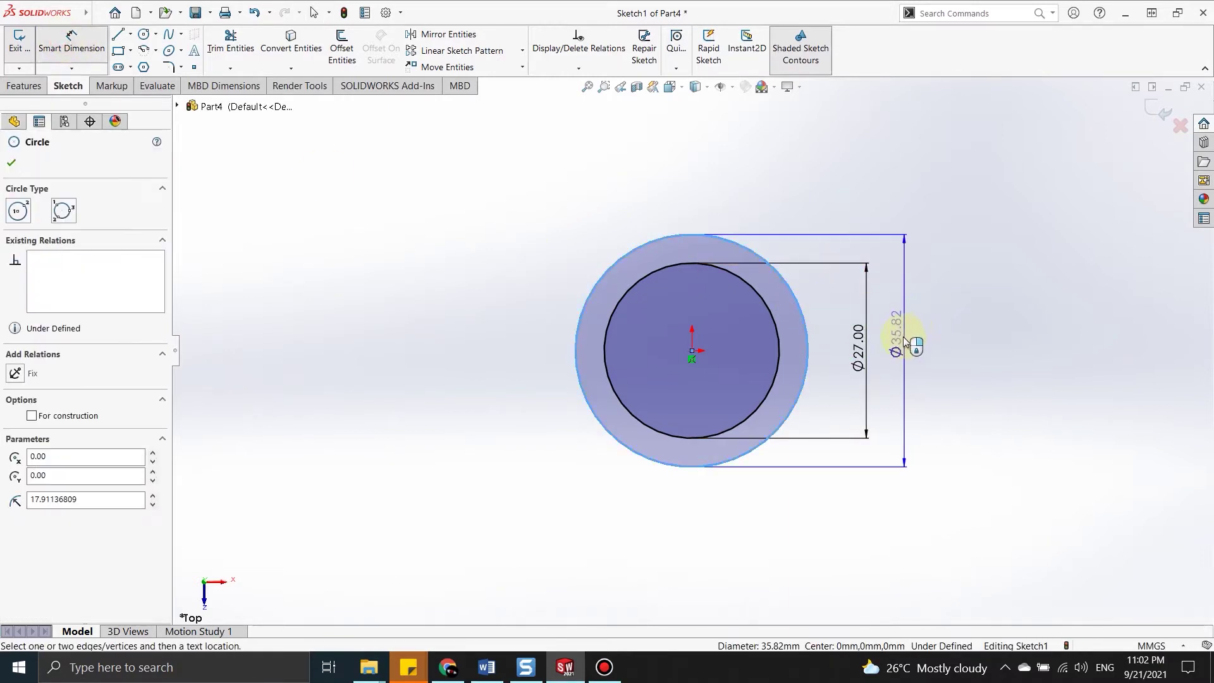
click(903, 337)
text(30)
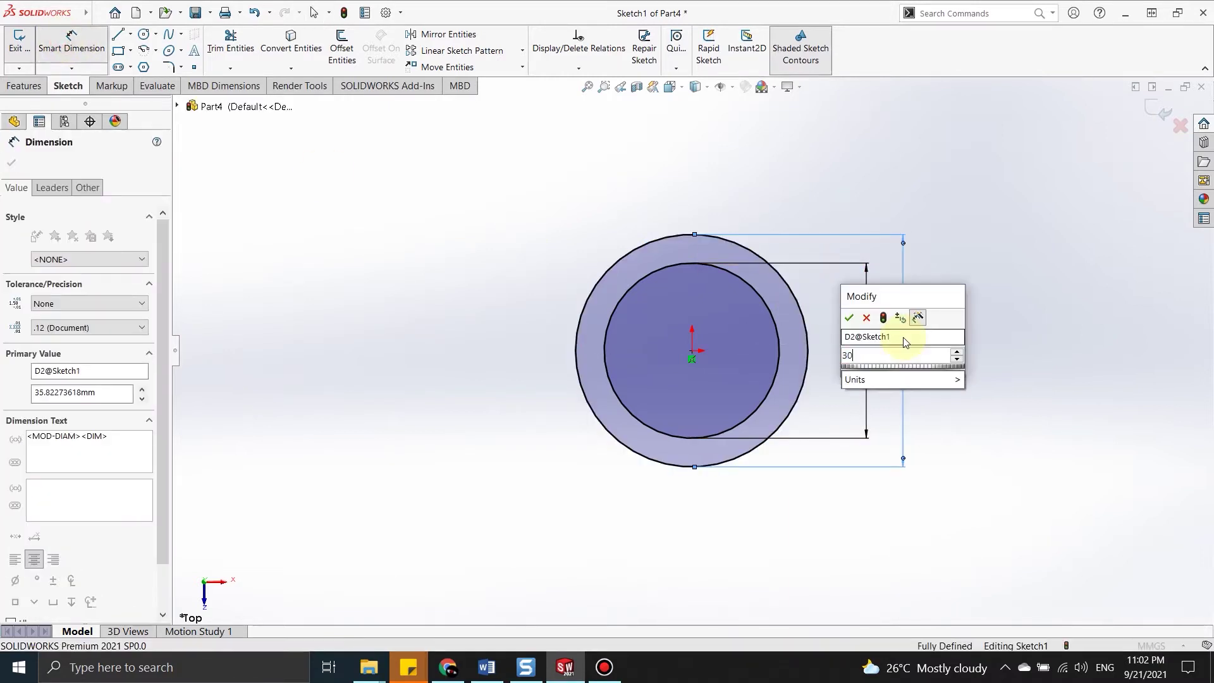
key(Return)
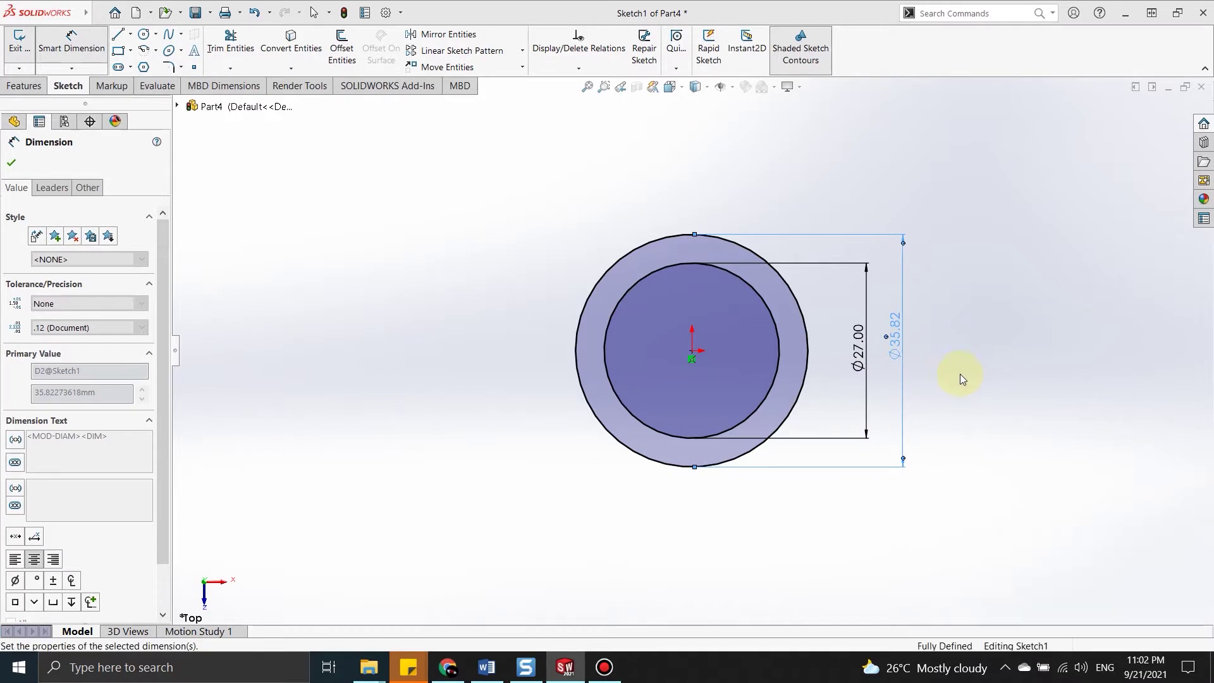
click(981, 376)
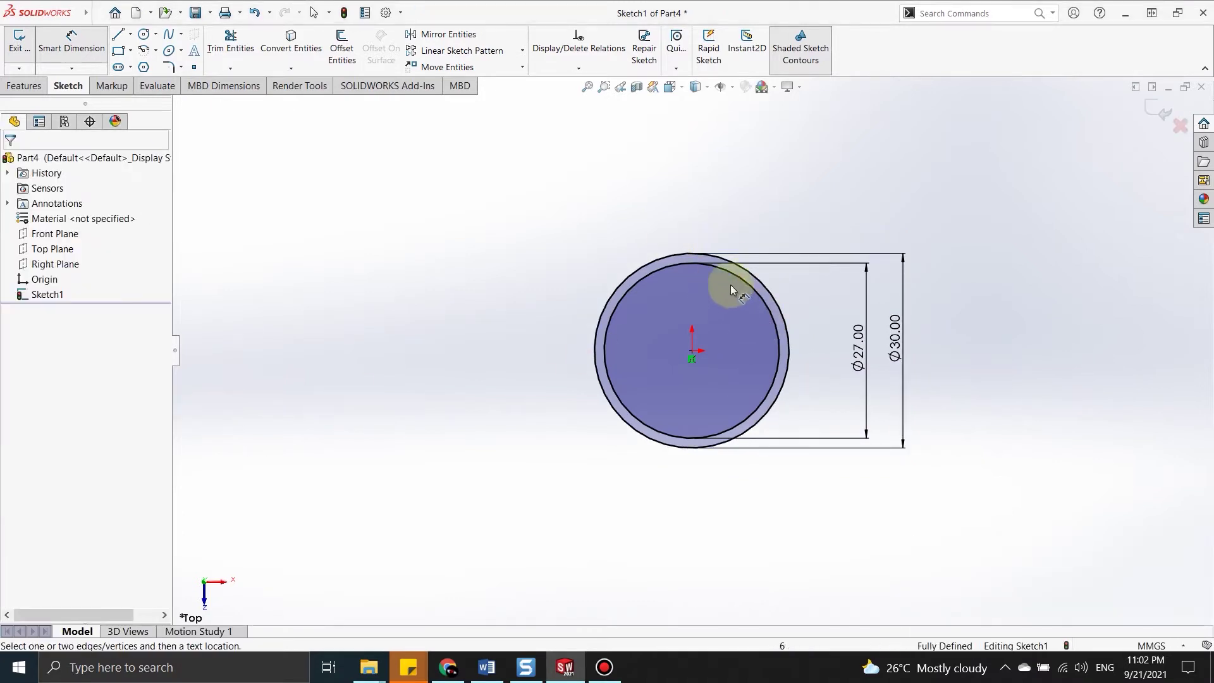
Convert the inner Ø27 circle to construction geometry
click(770, 311)
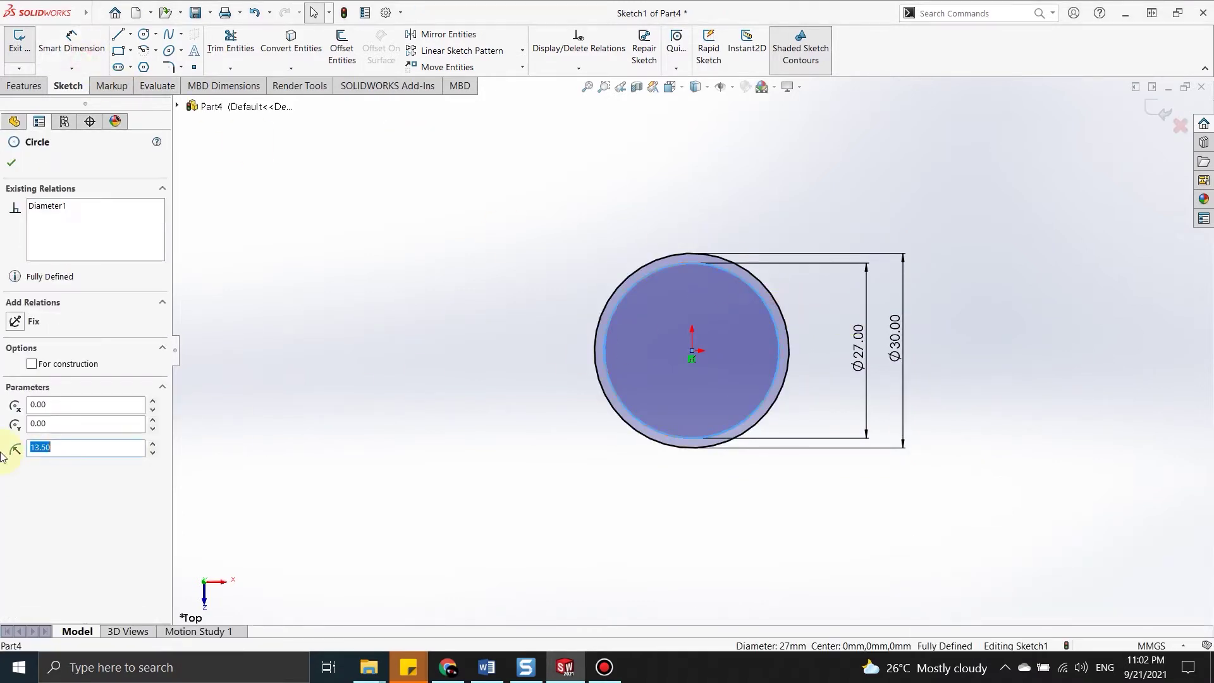
click(32, 365)
click(11, 163)
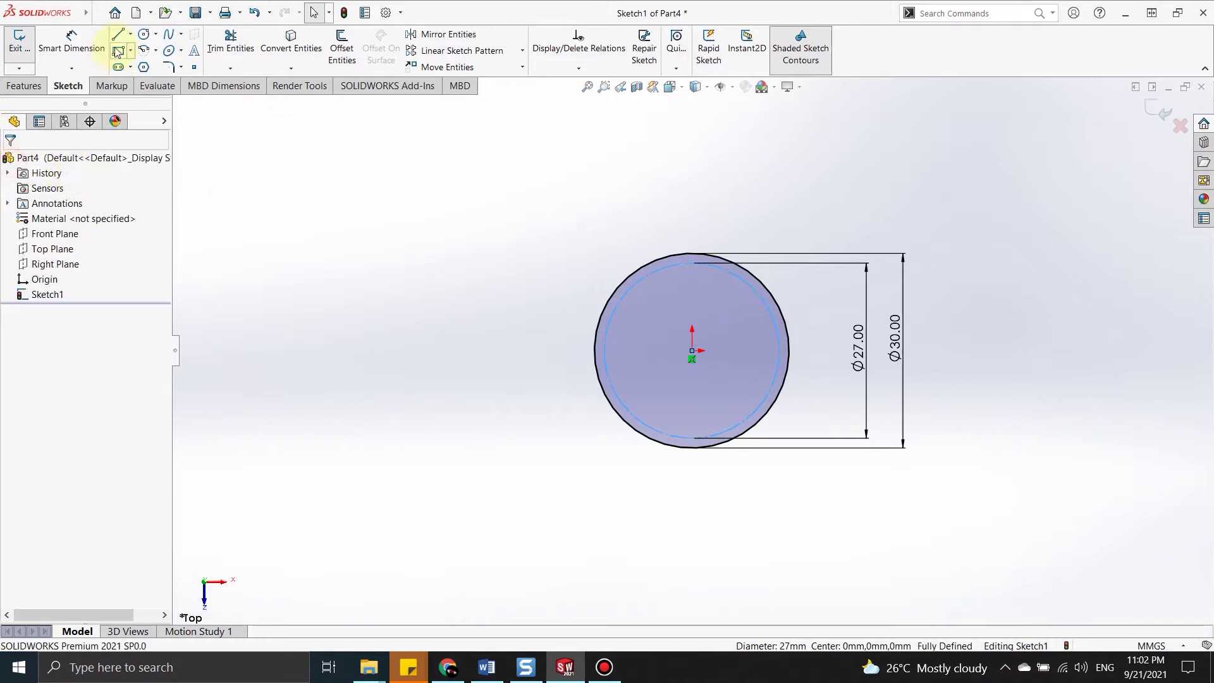
click(145, 36)
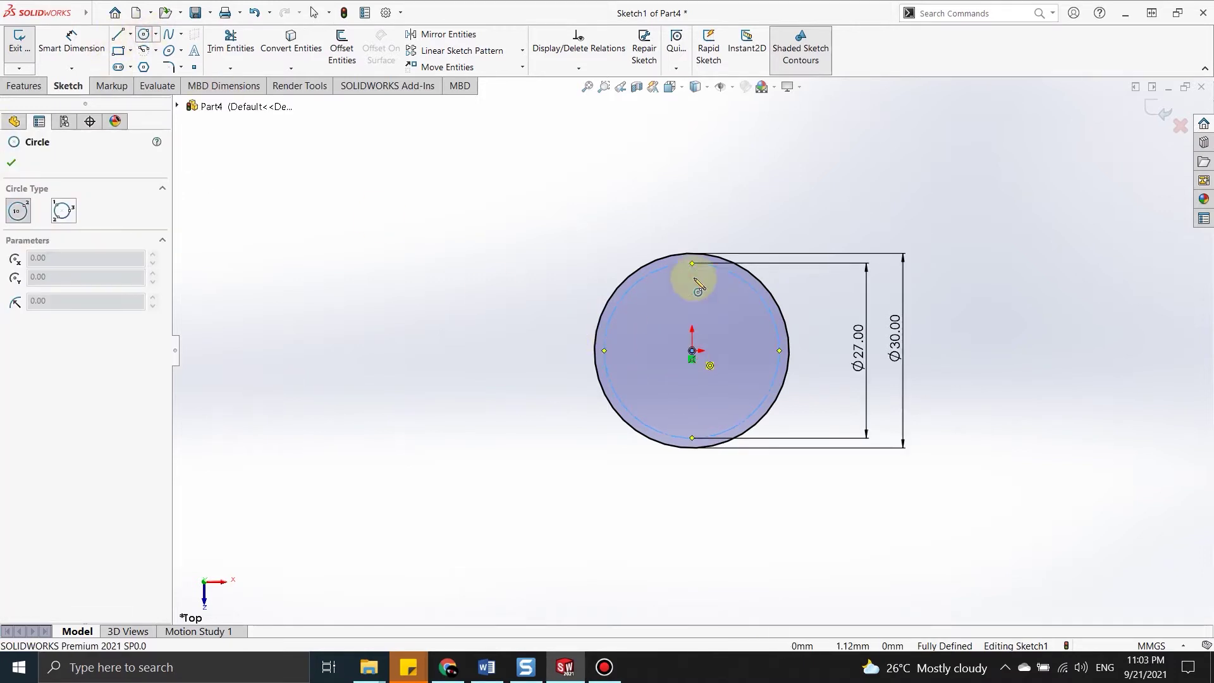
Draw a small circle at the ring's top touching the Ø27 circle, trimming it into a scallop arc
click(694, 239)
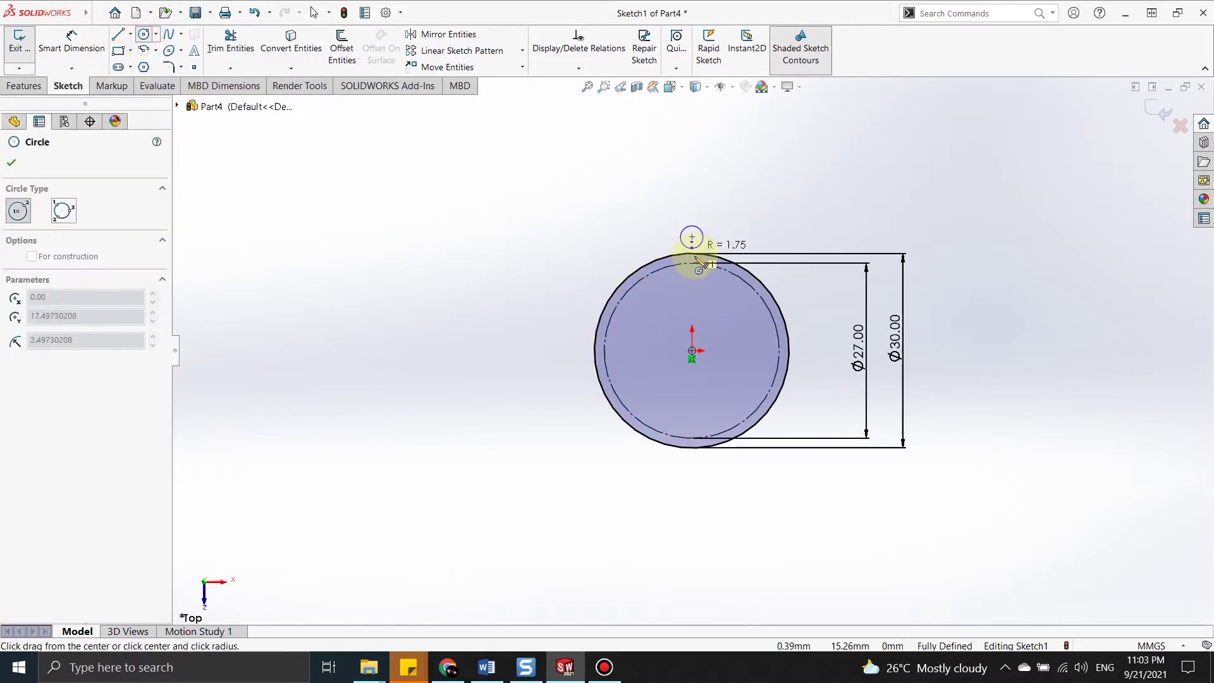
click(694, 266)
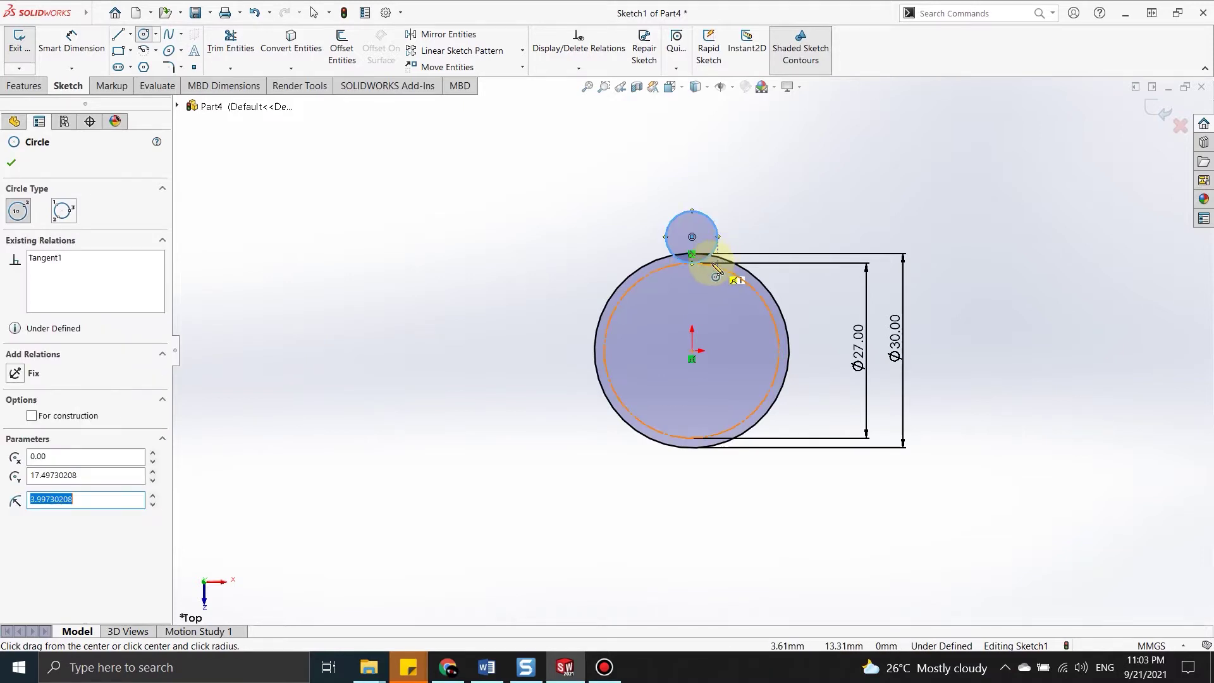
key(Escape)
scroll(696, 240, down, 5)
click(225, 45)
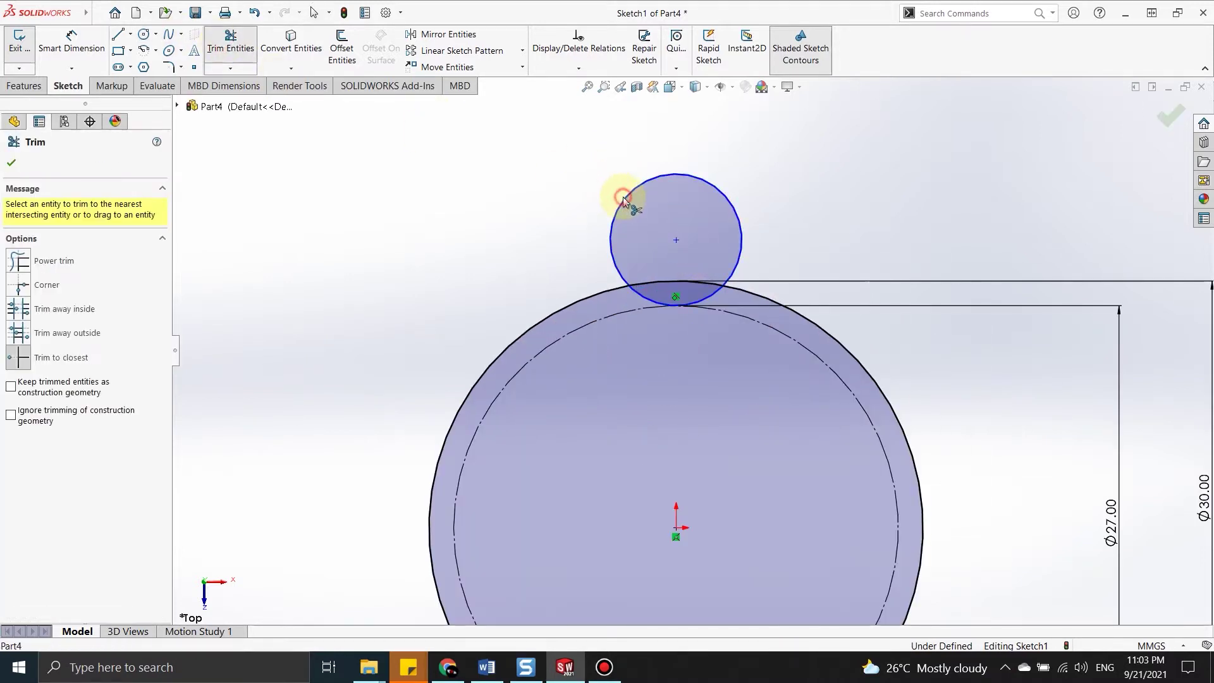
click(622, 199)
key(Escape)
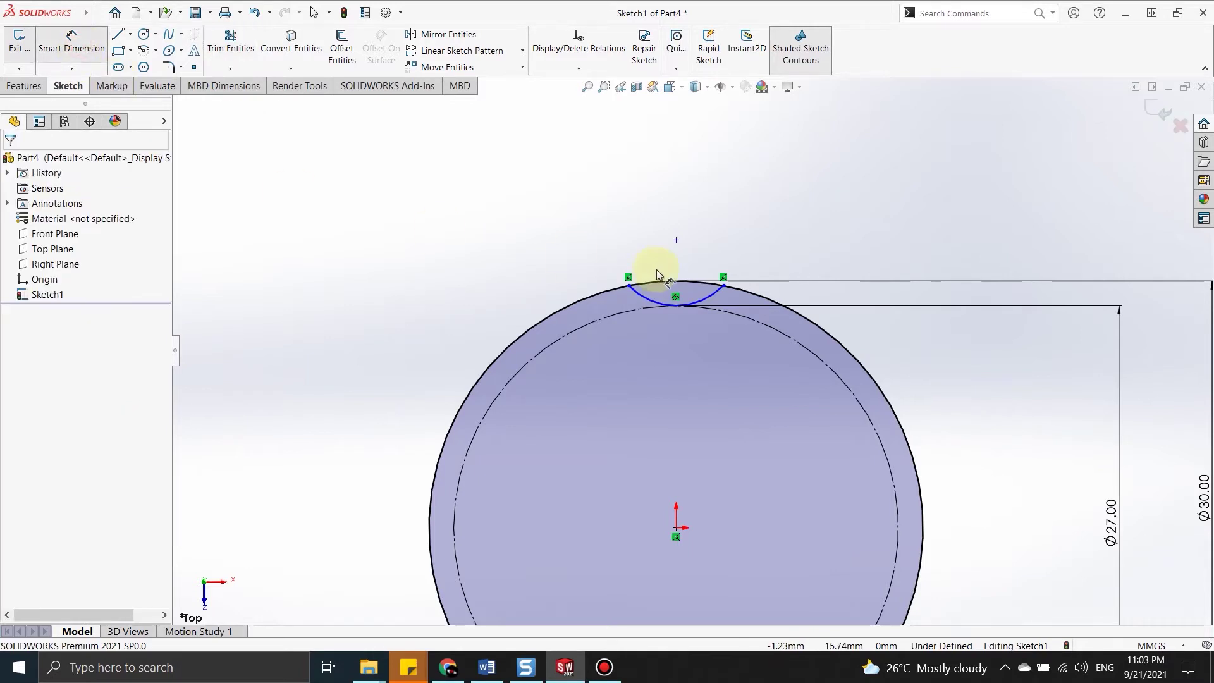
click(629, 282)
Dimension the scallop arc's width and set it to 5.24
click(724, 282)
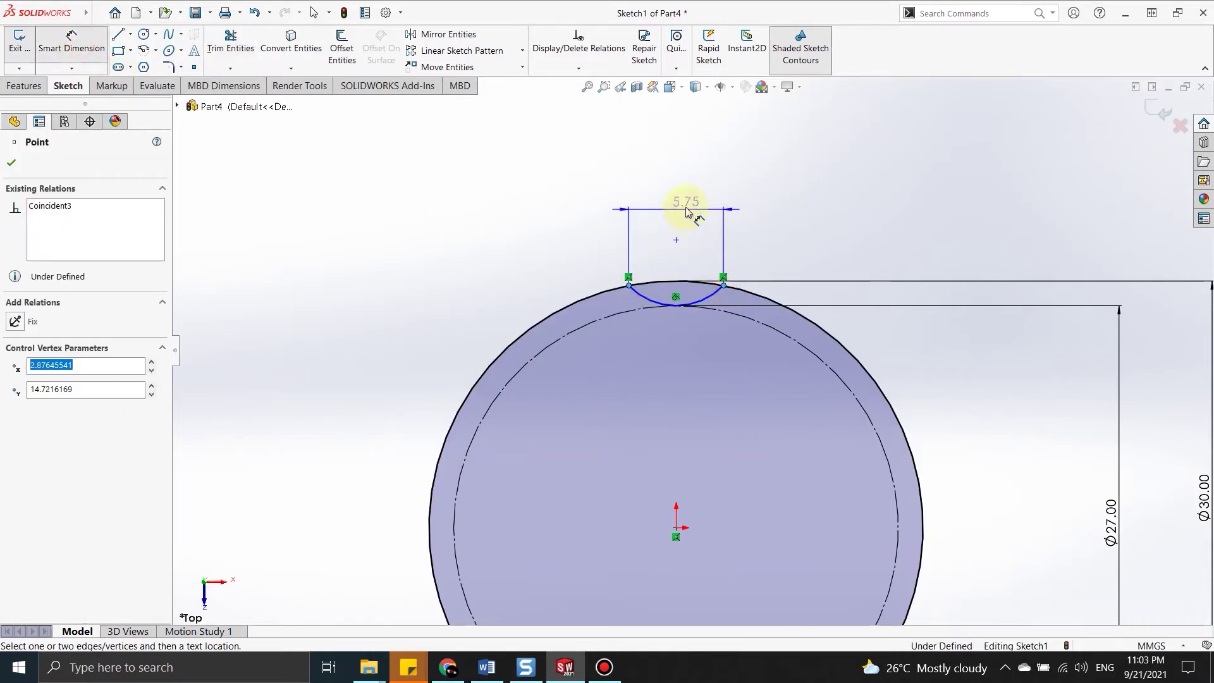
click(687, 209)
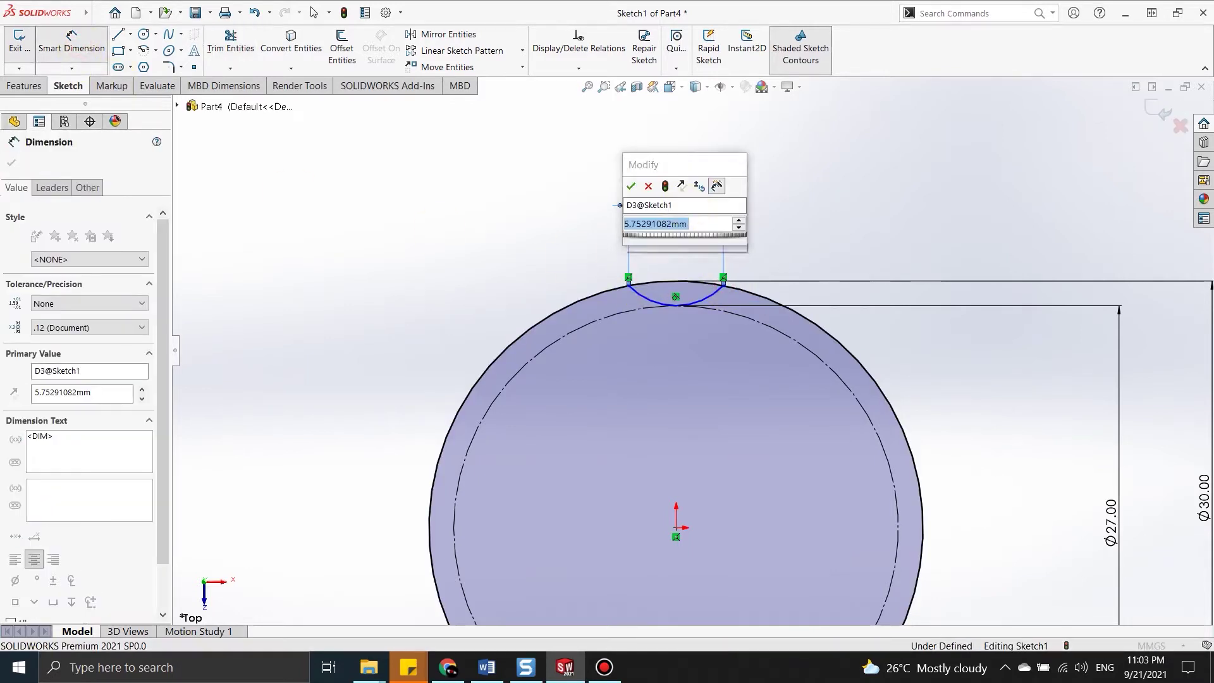
text(5.251)
key(Escape)
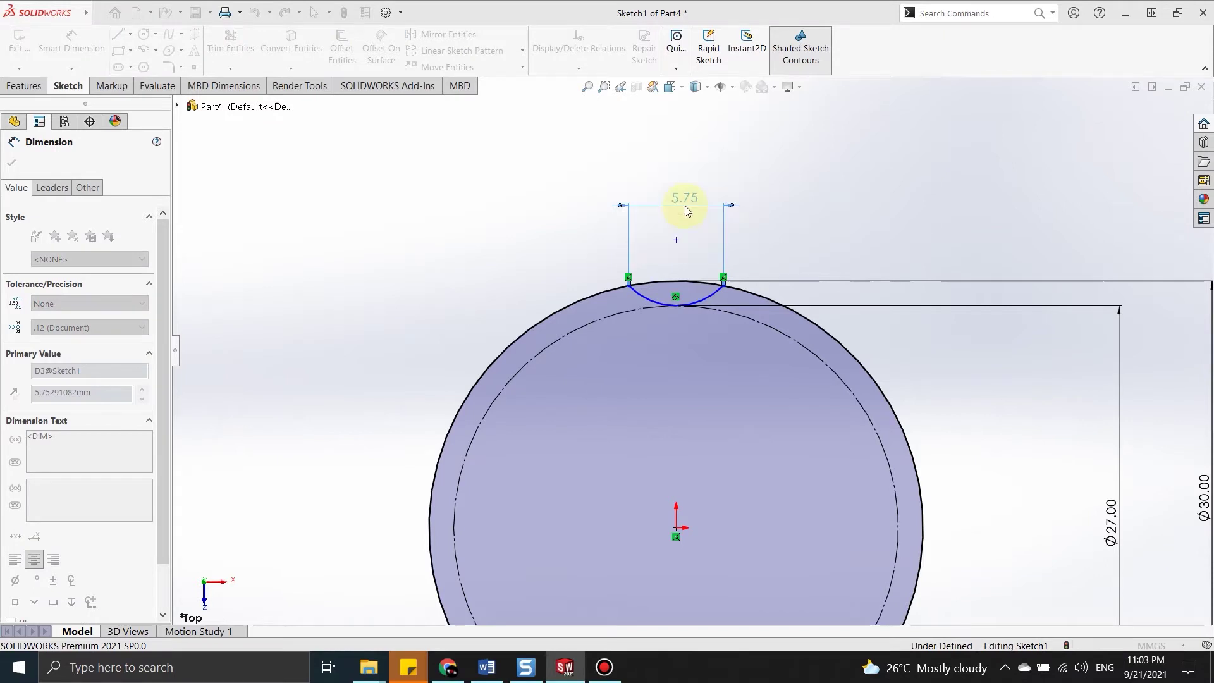
click(680, 198)
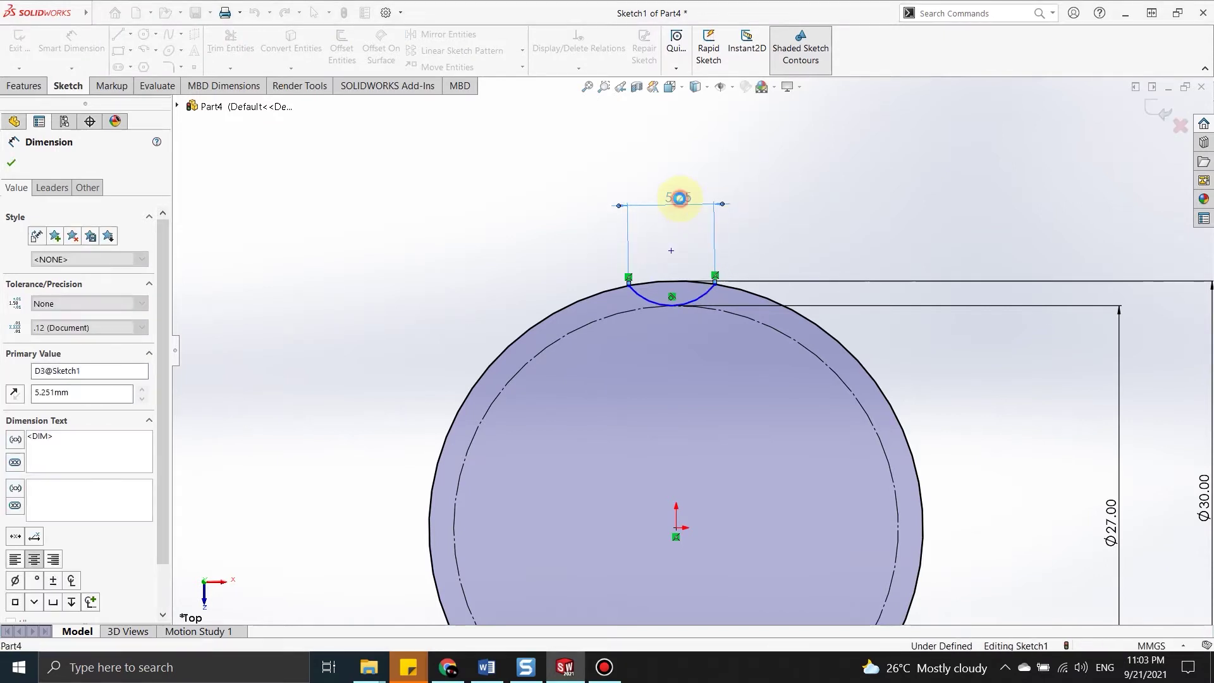
click(679, 198)
key(BackSpace)
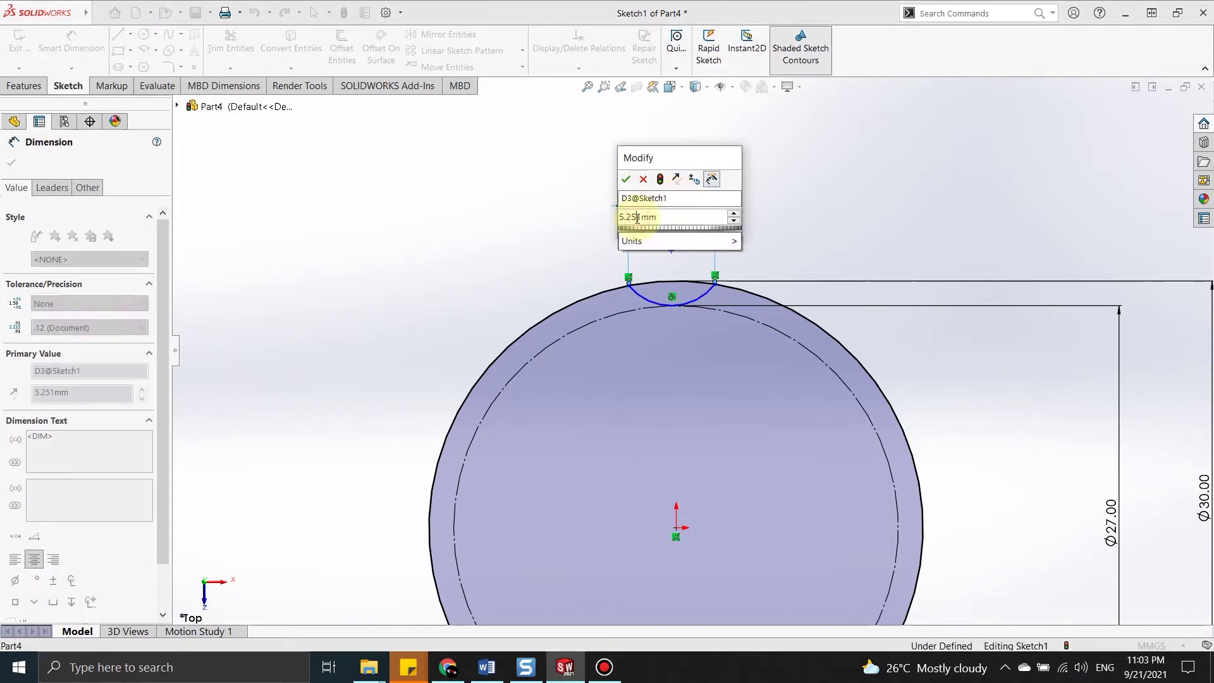
text(5)
key(Return)
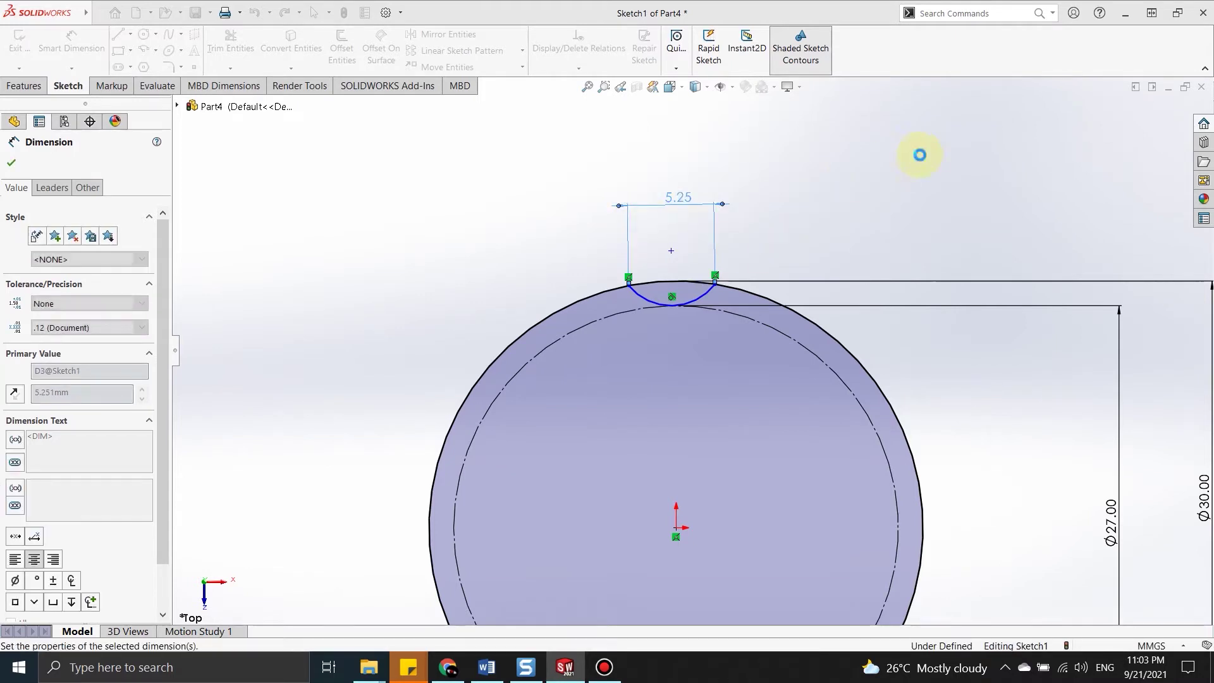
click(801, 178)
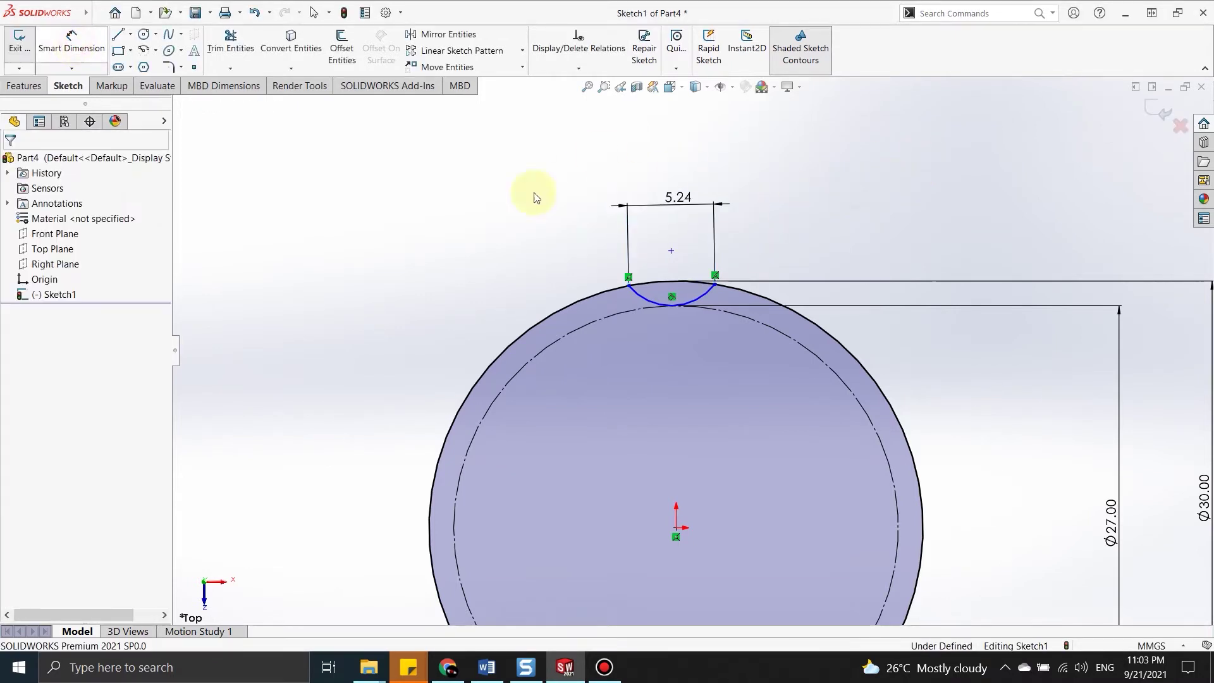
Add a Vertical relation between the arc centre and the origin
click(671, 251)
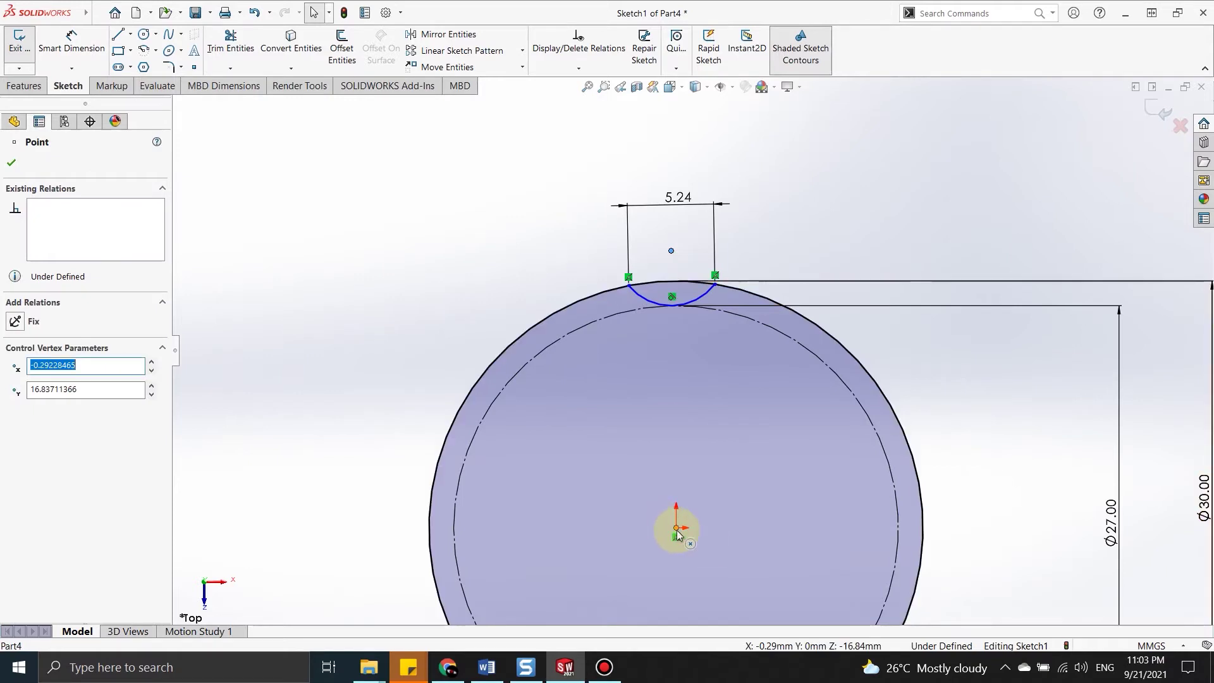
ctrl+click(677, 535)
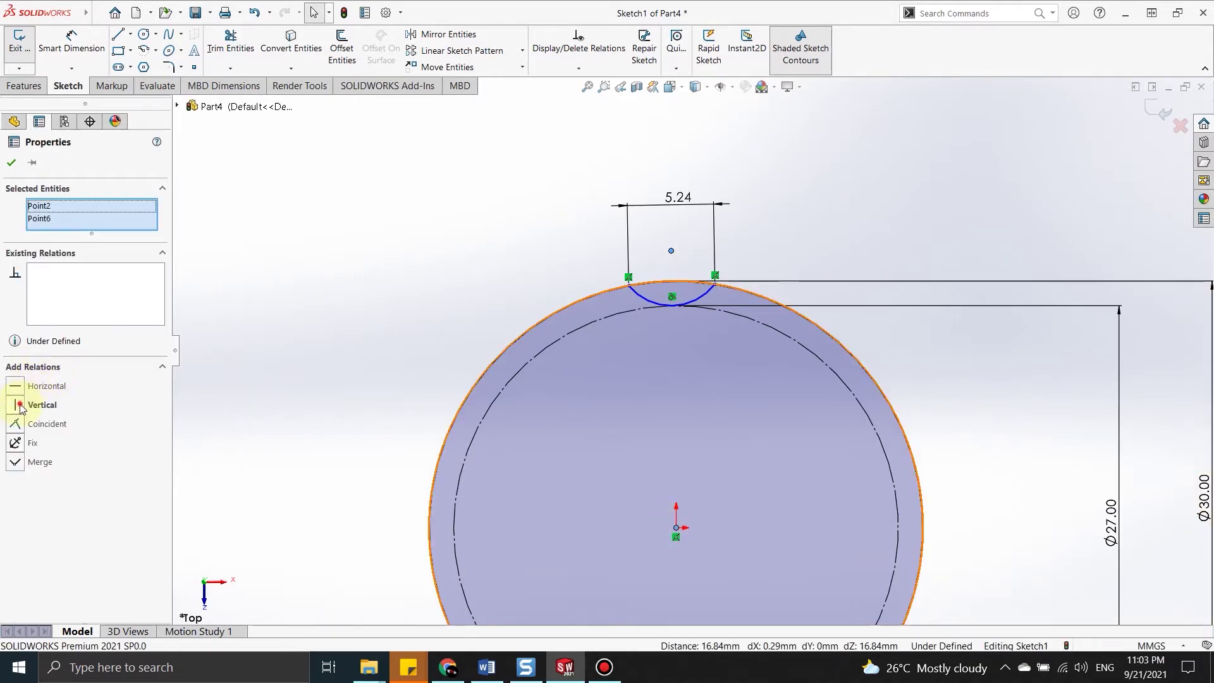
click(20, 406)
click(569, 158)
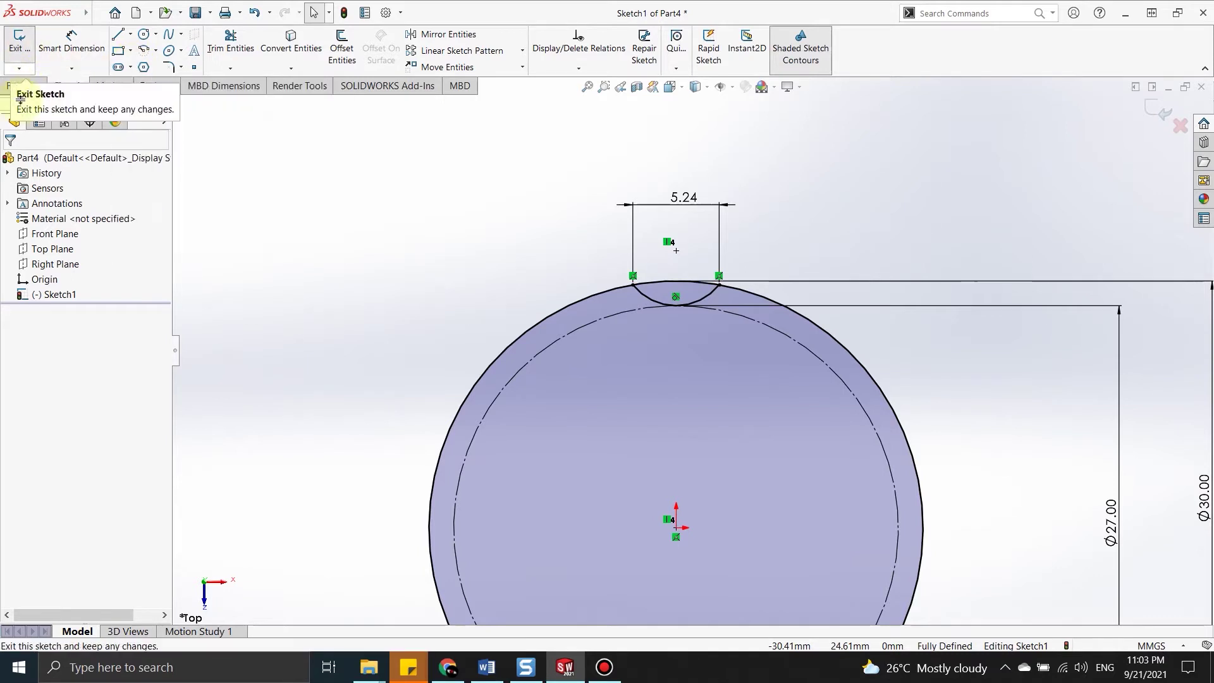
click(522, 57)
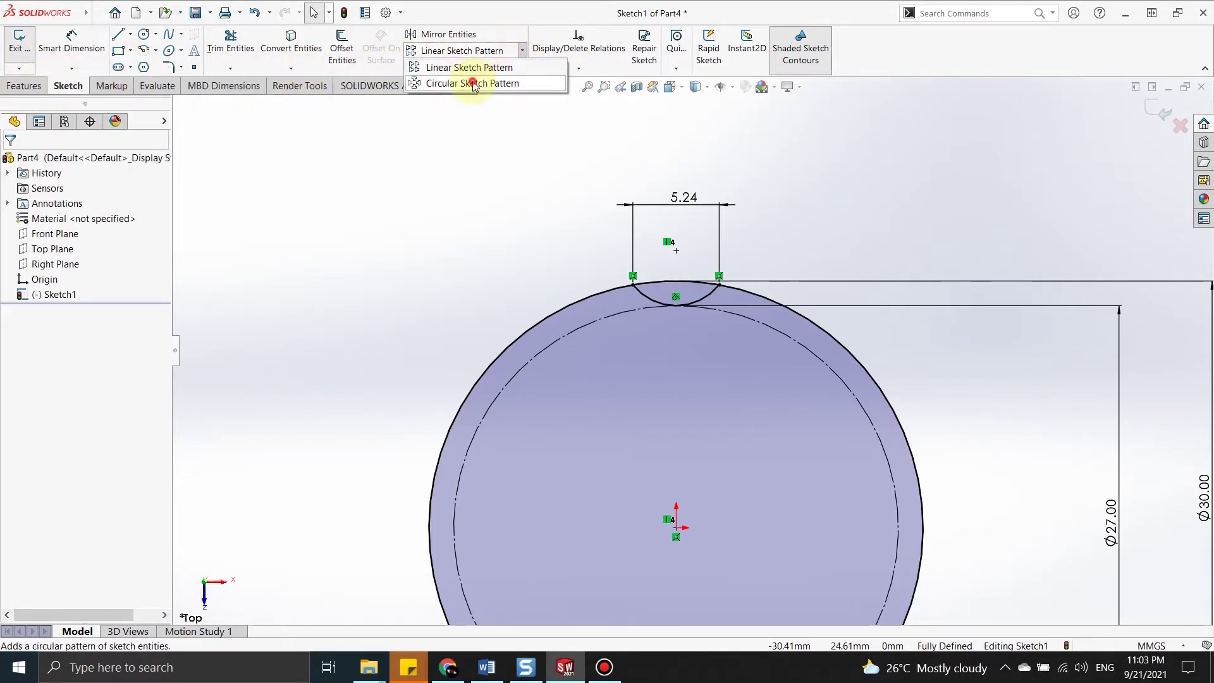
Circular-pattern the scallop arc 18 times evenly around the Ø30 circle
click(467, 81)
click(661, 303)
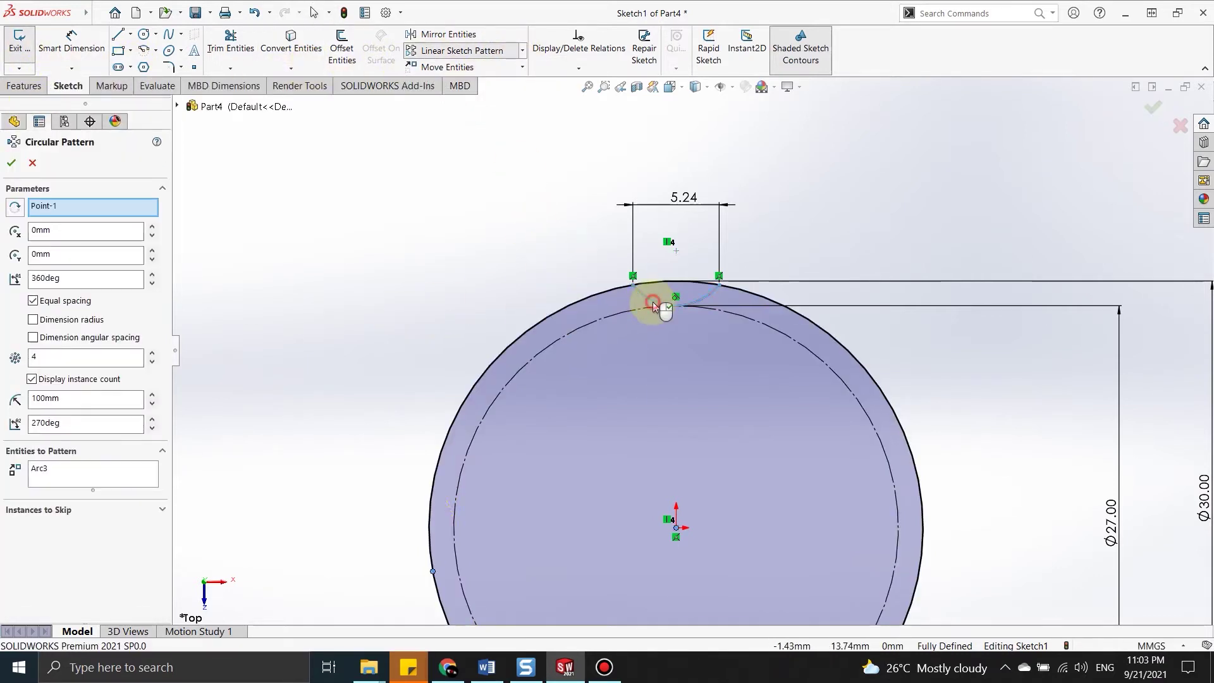
click(72, 363)
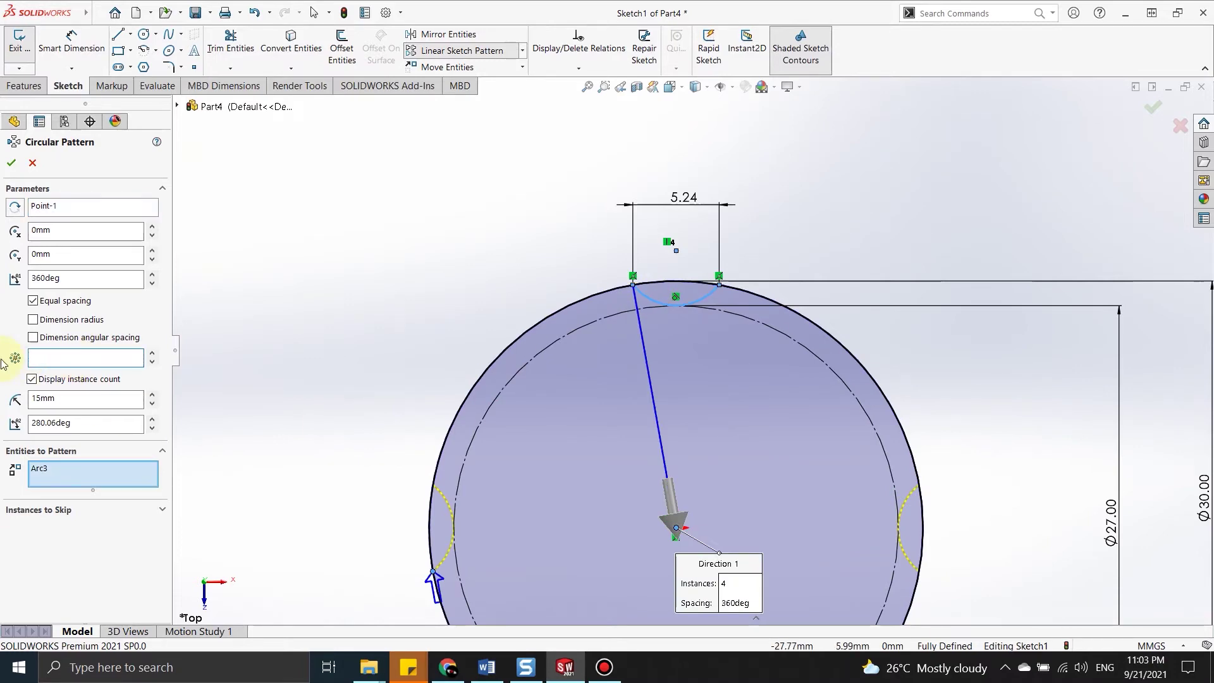
text(18)
scroll(710, 290, down, 3)
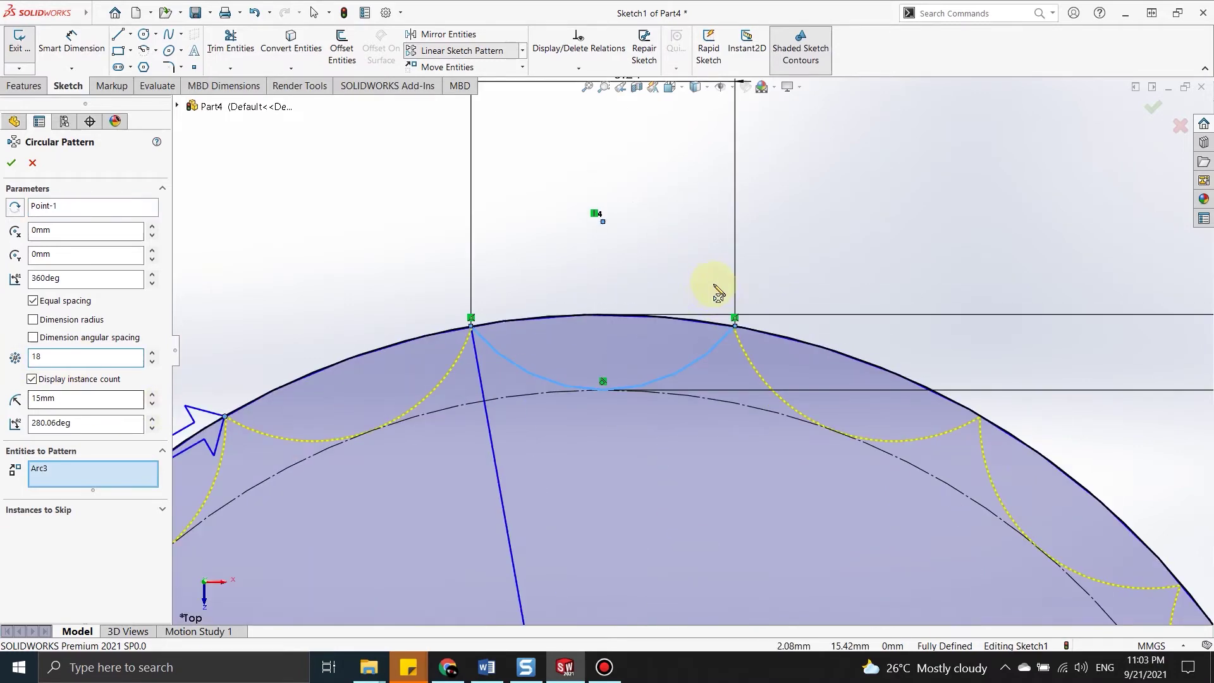
scroll(819, 331, down, 3)
scroll(695, 214, down, 3)
scroll(708, 234, up, 3)
scroll(632, 297, up, 2)
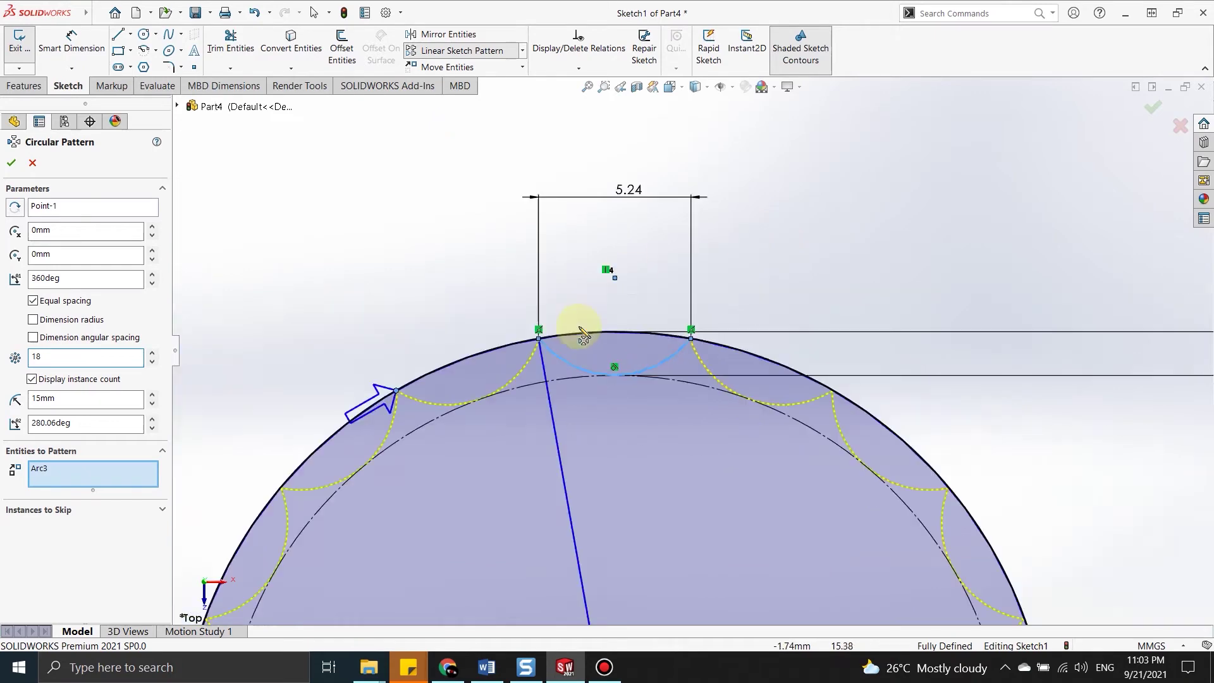
click(1155, 112)
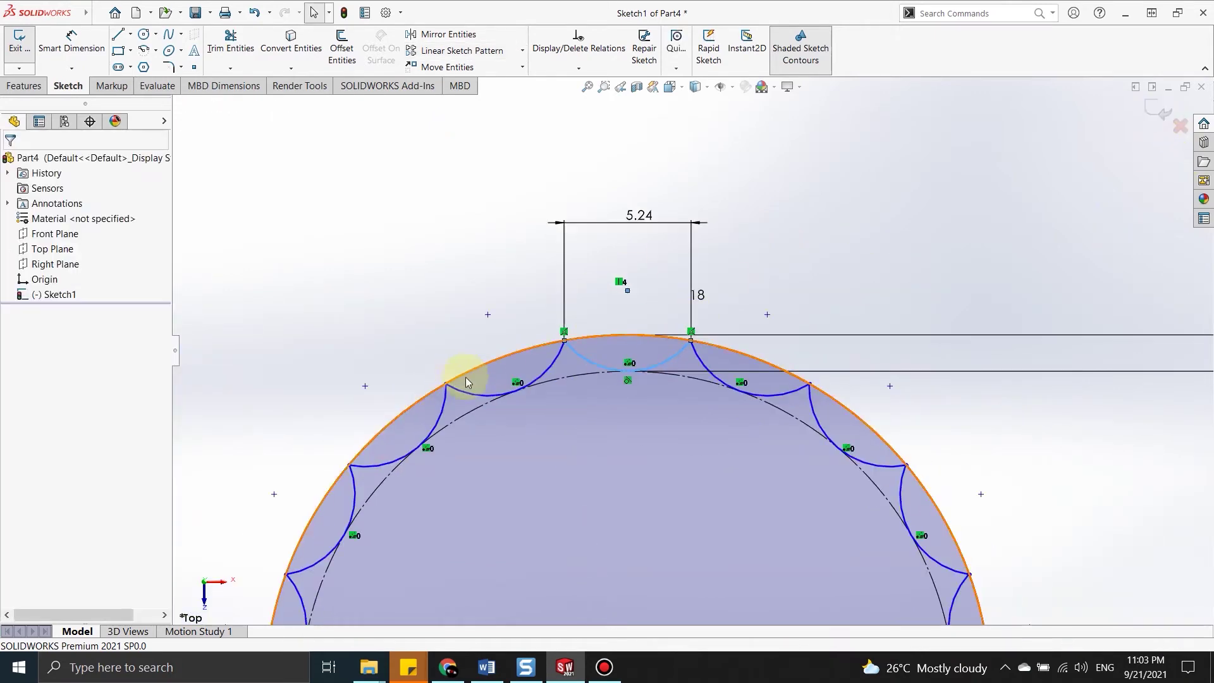
click(24, 85)
Extrude the scalloped sketch 0.50 mm Blind into the thin disc Boss-Extrude1
key(e)
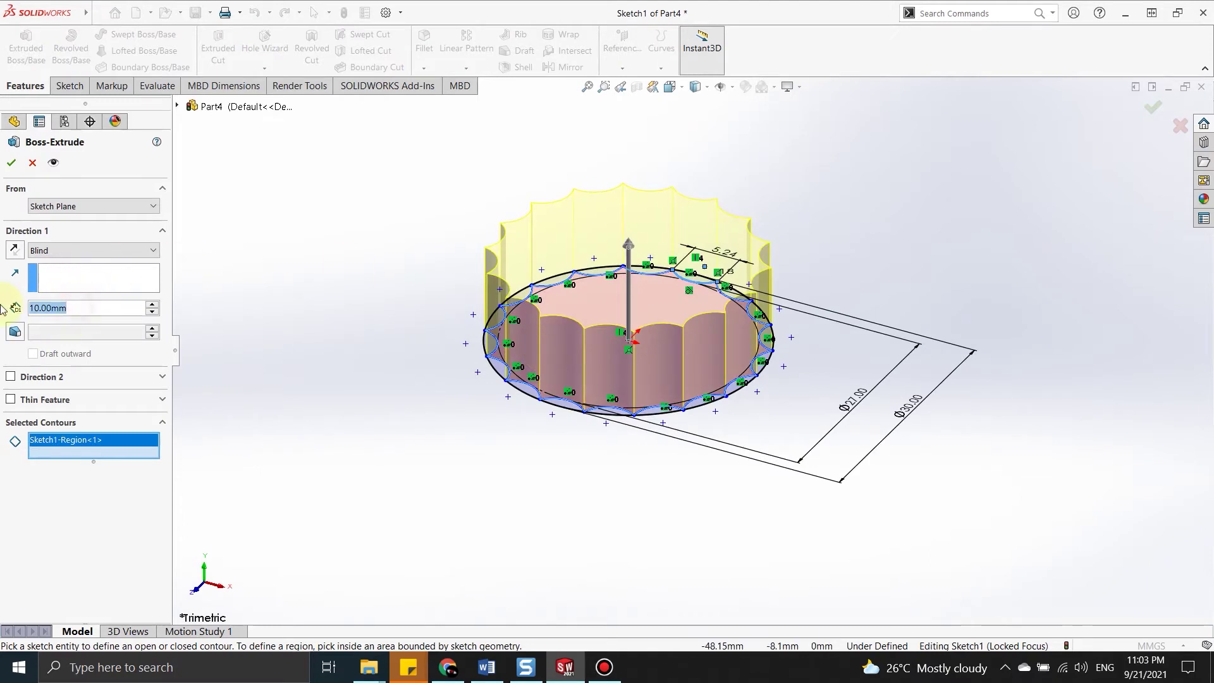
text(1)
key(Return)
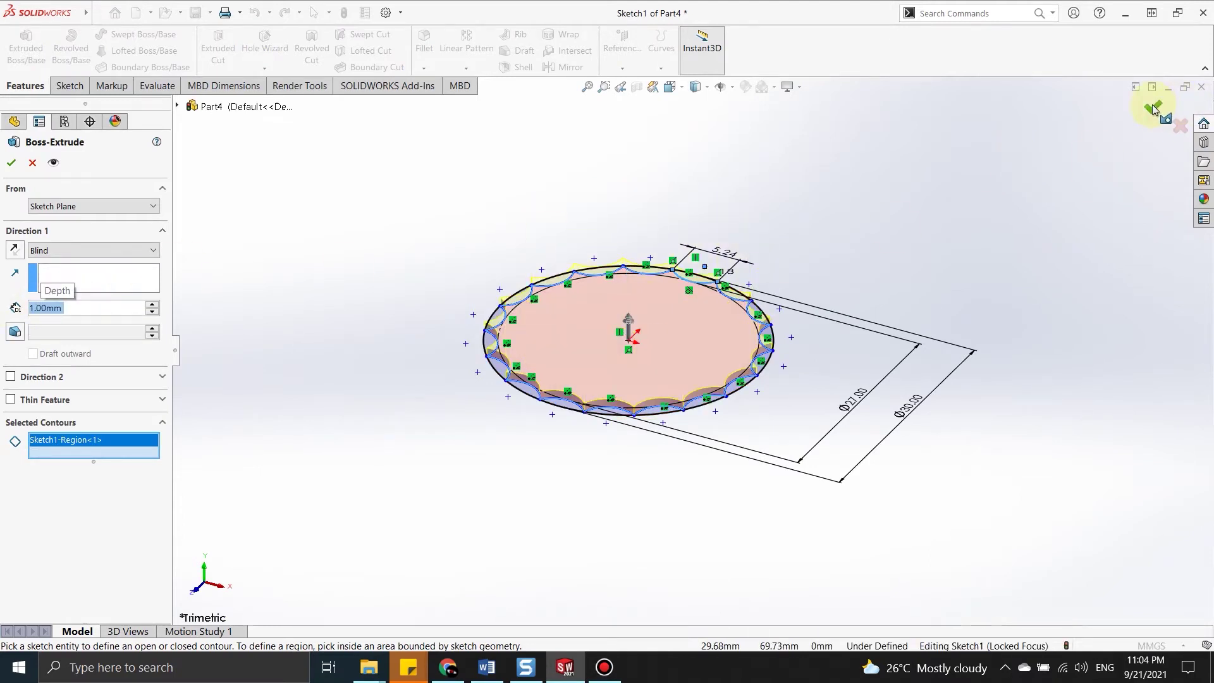
text(0.1)
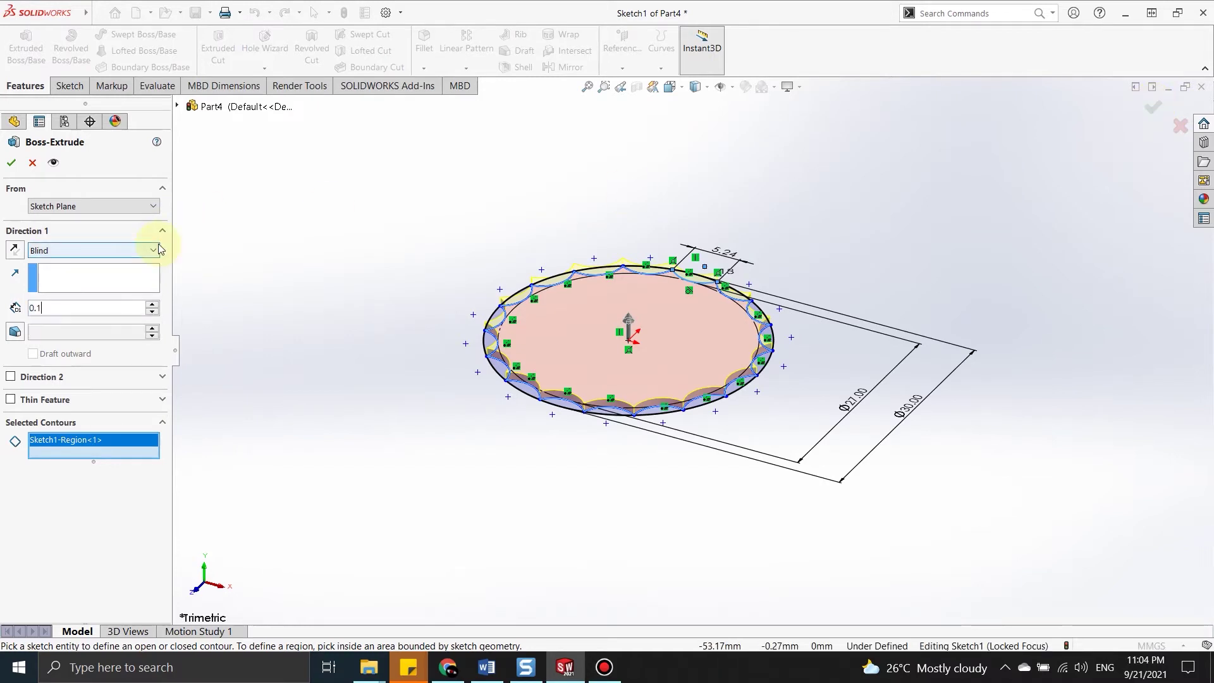
key(Return)
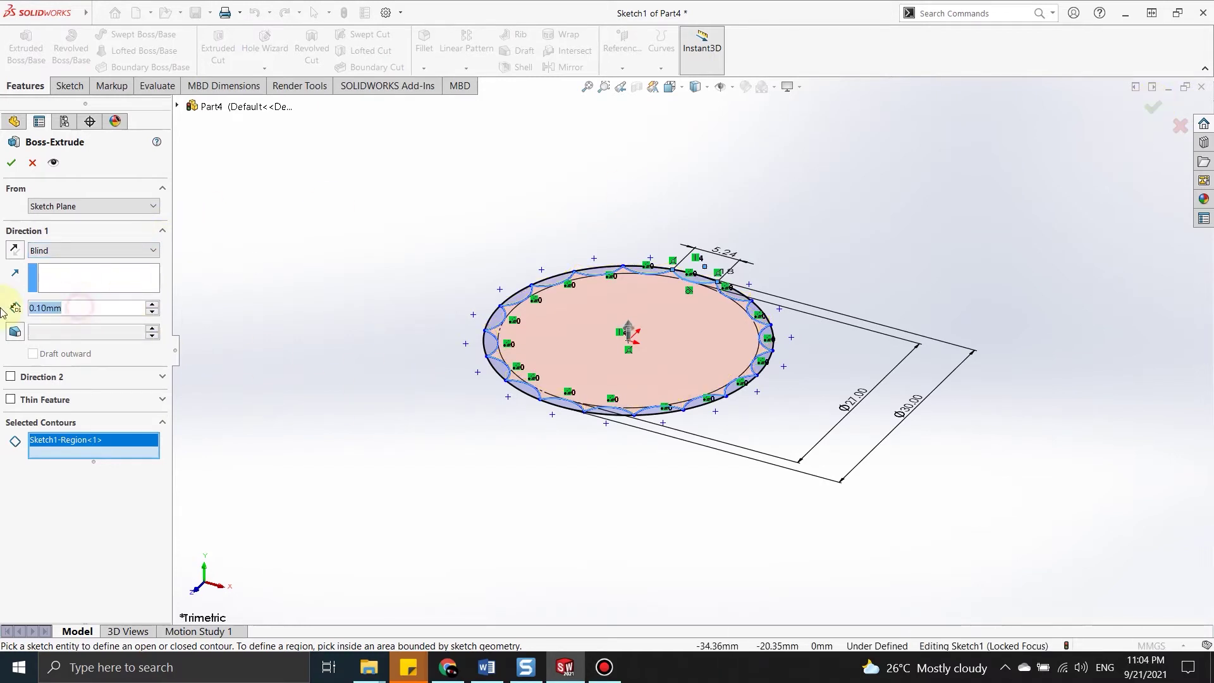
text(0.5)
key(Return)
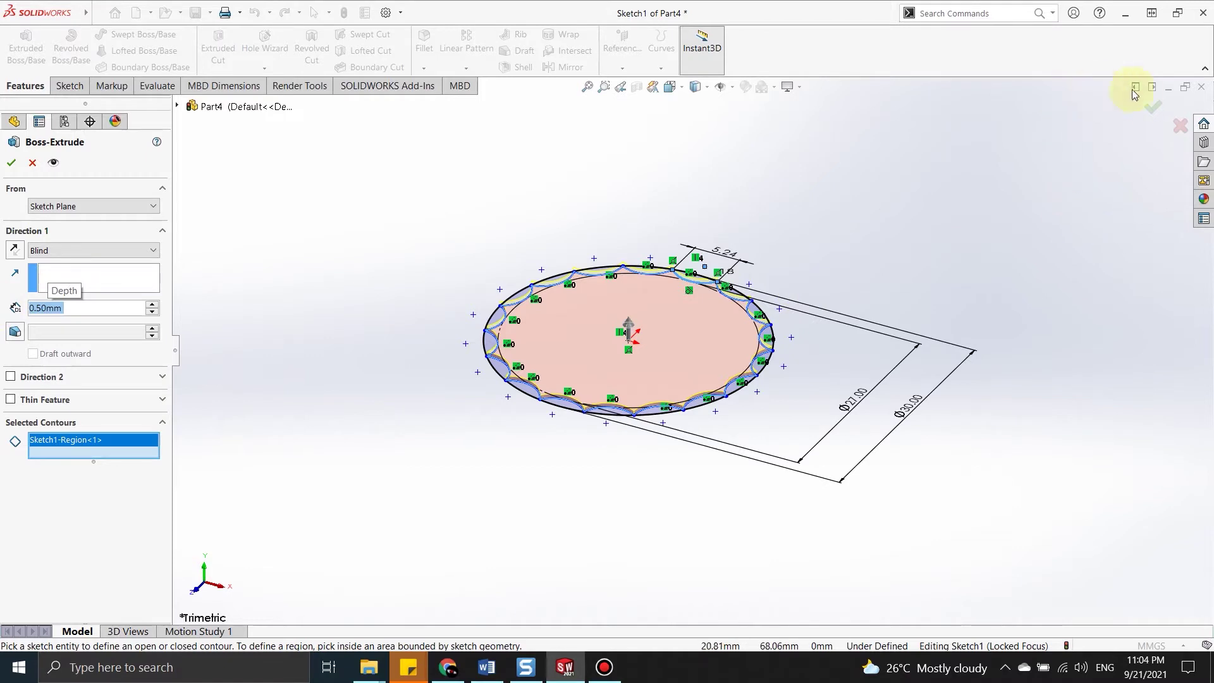
right_click(655, 316)
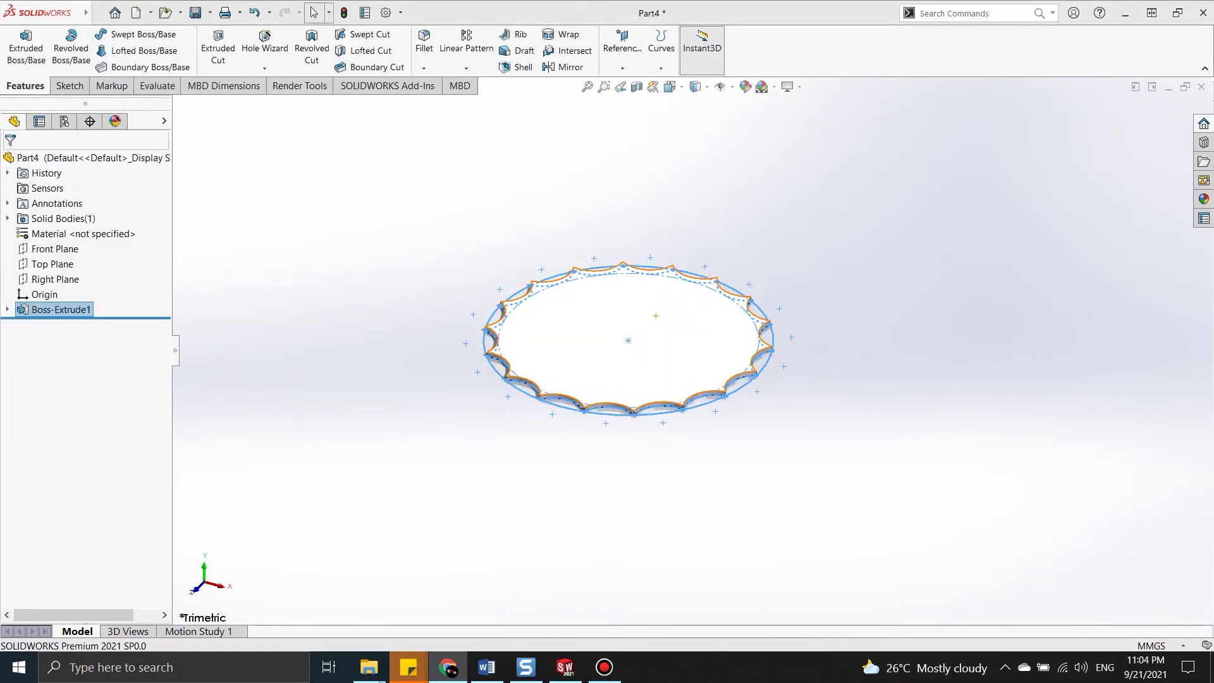
click(765, 455)
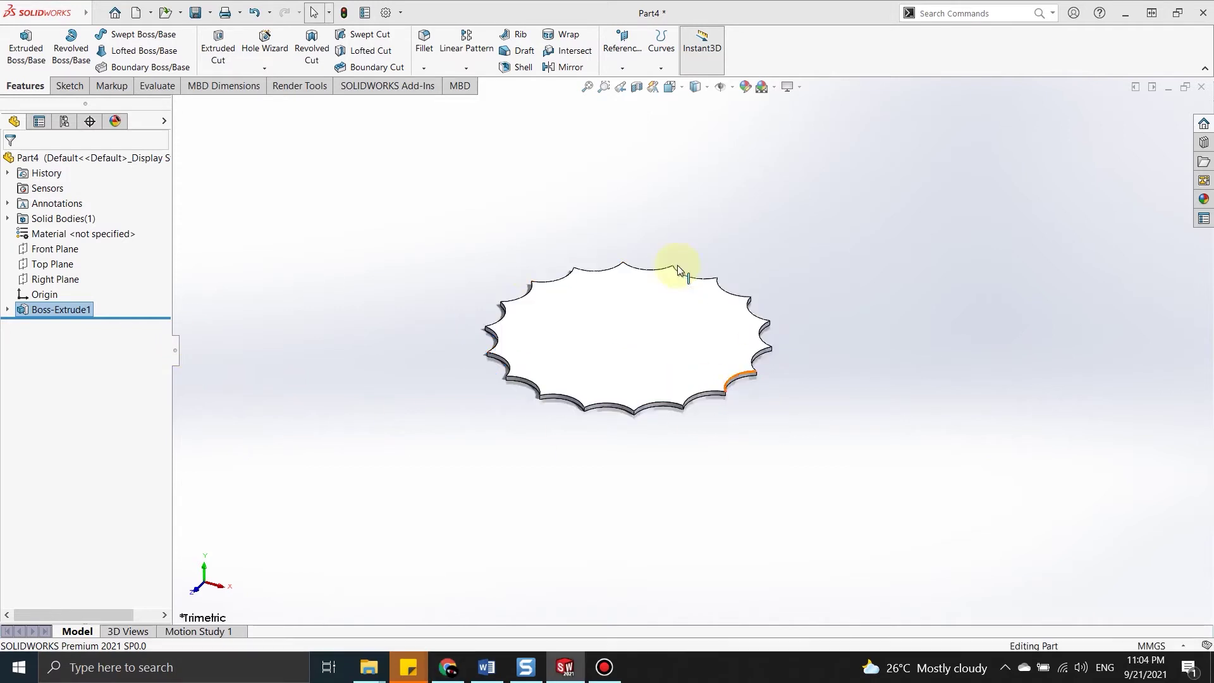
Create reference plane Plane1 offset 9.00 mm above the Top Plane
click(621, 69)
click(630, 86)
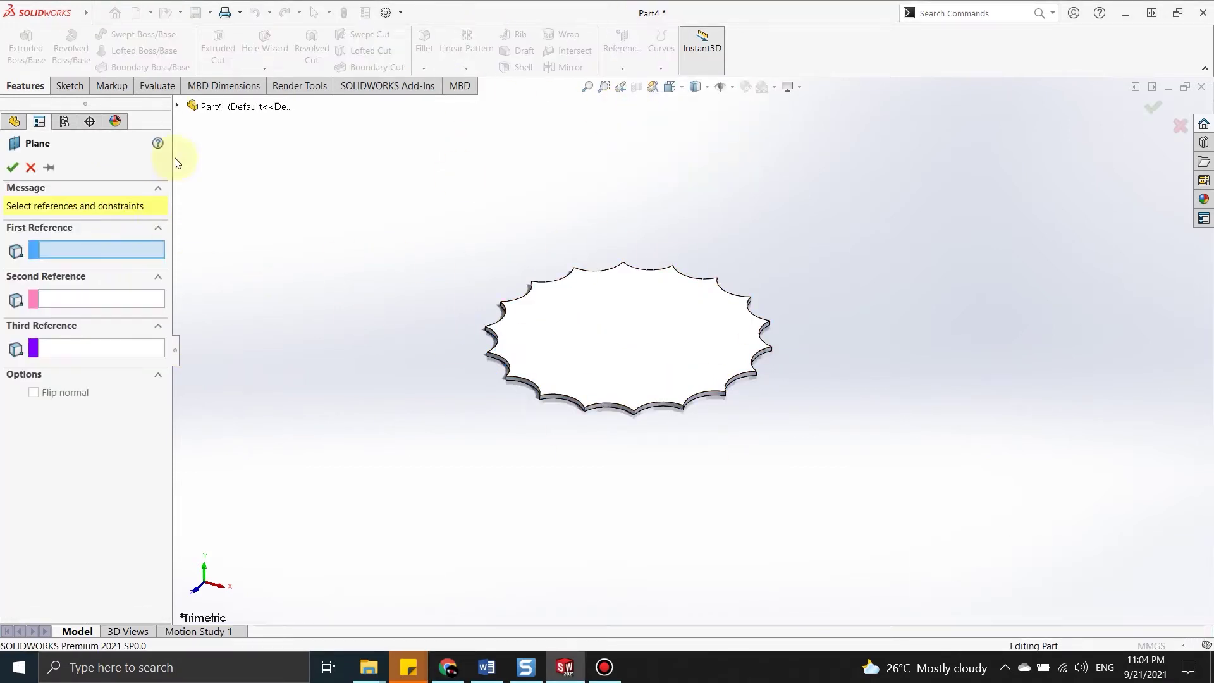
click(177, 106)
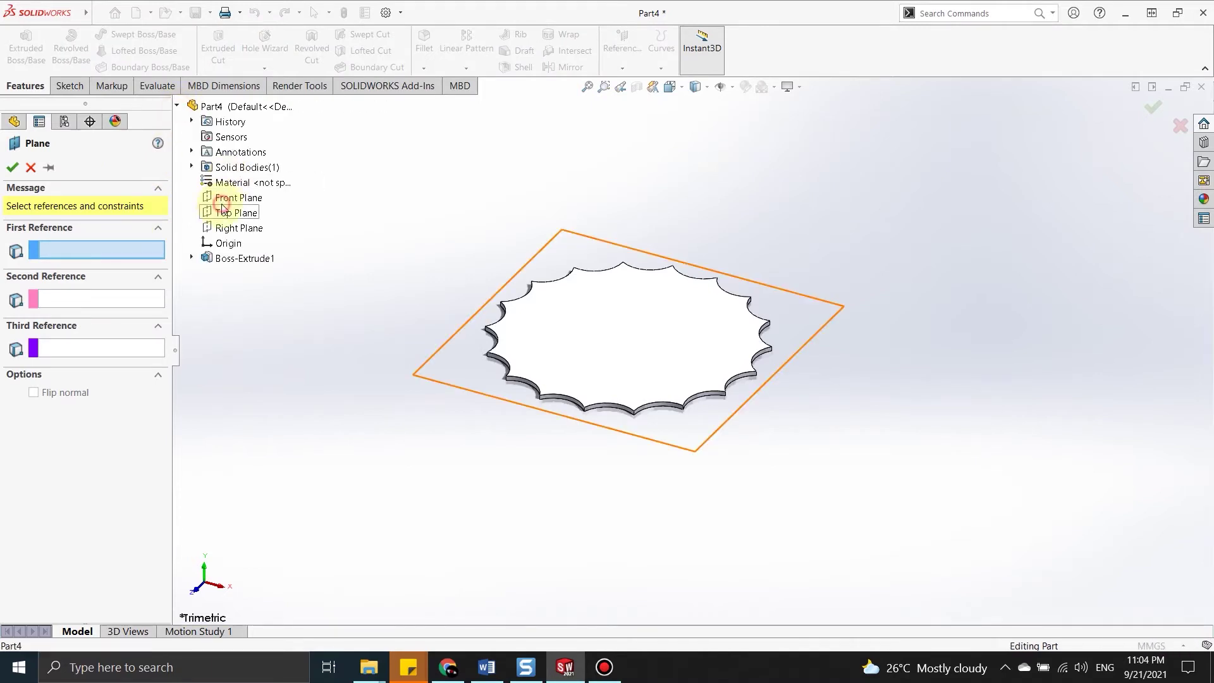
click(222, 209)
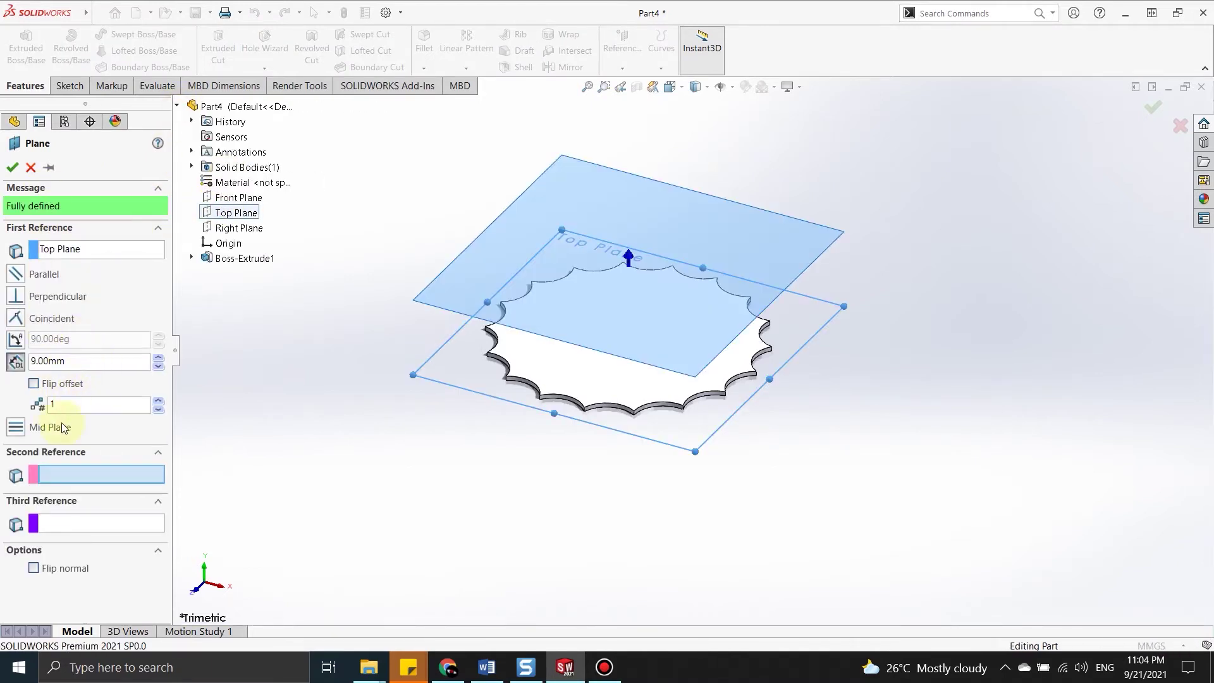
click(12, 167)
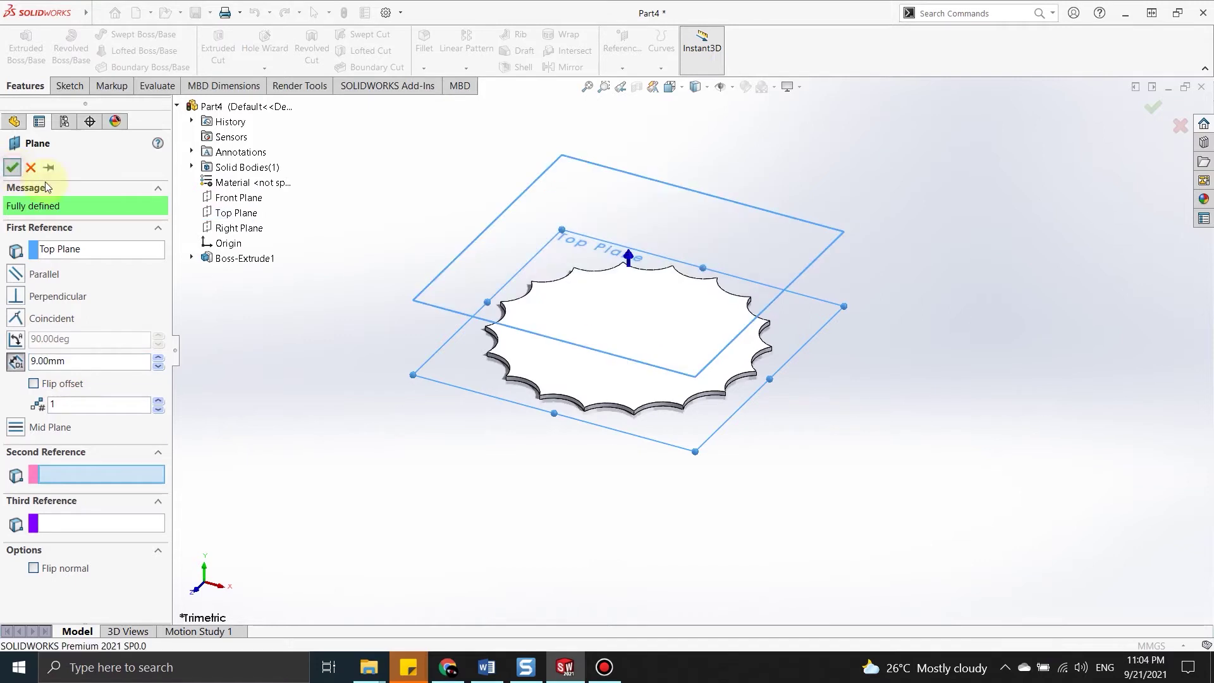
click(80, 89)
click(145, 35)
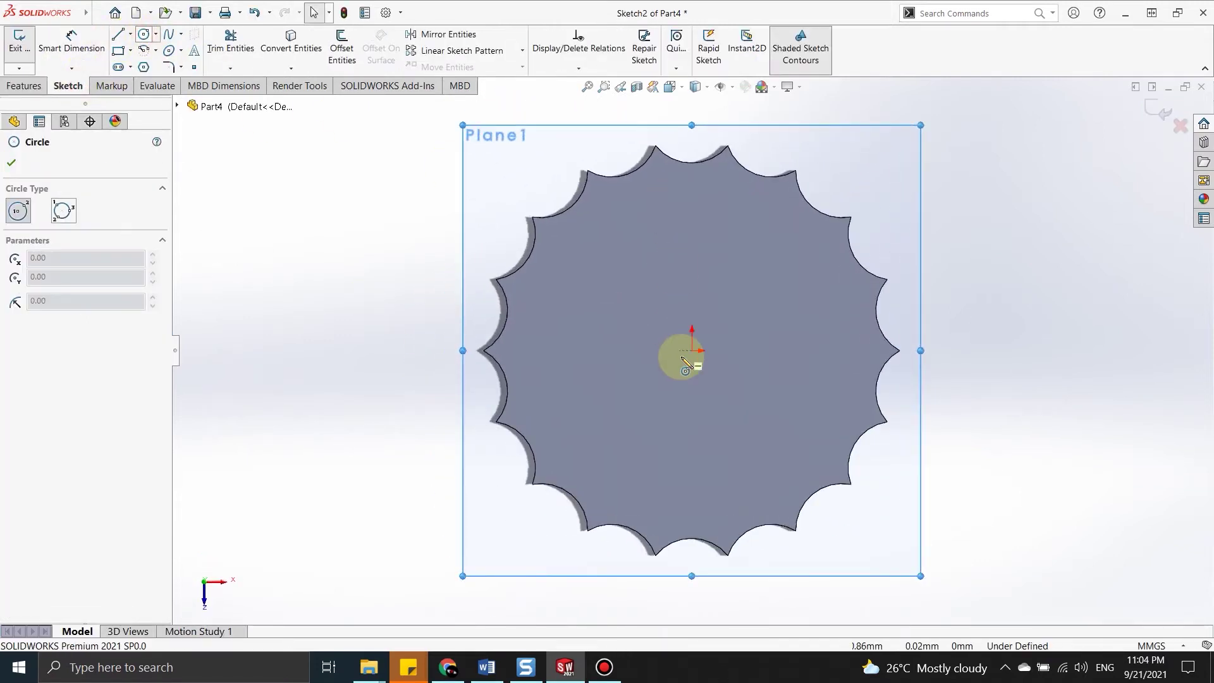
Sketch an R13.5 circle at the origin on Plane1, exit, and orbit to a tilted view
click(691, 350)
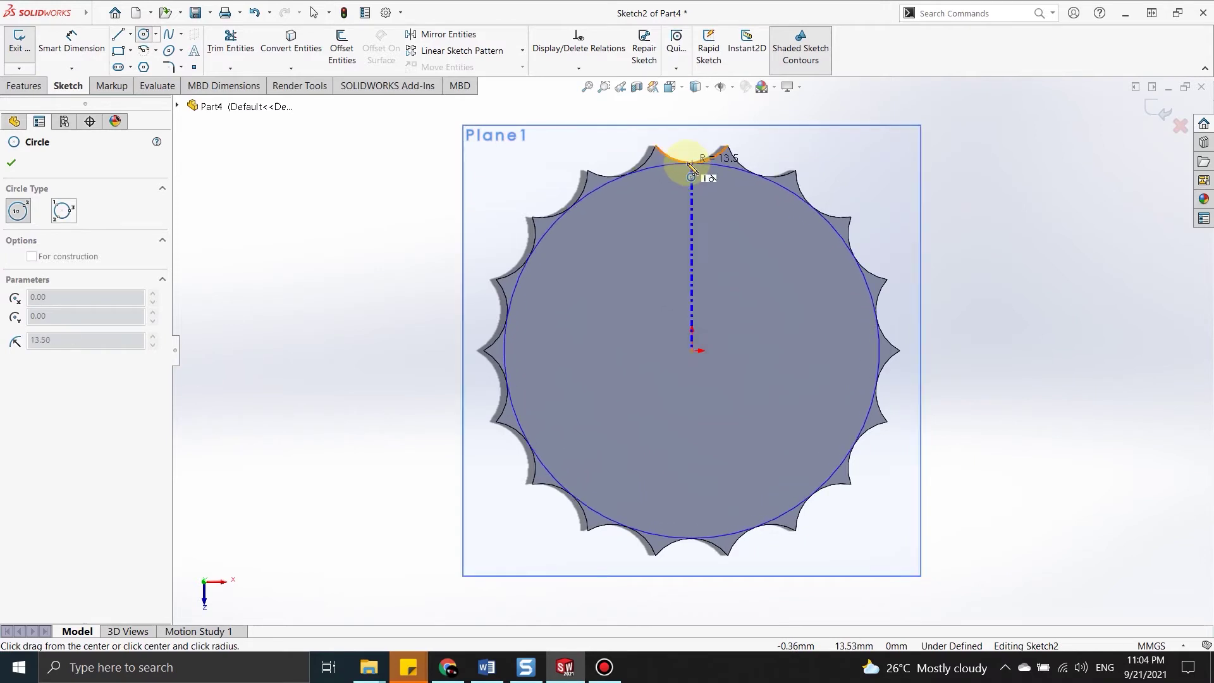
click(692, 164)
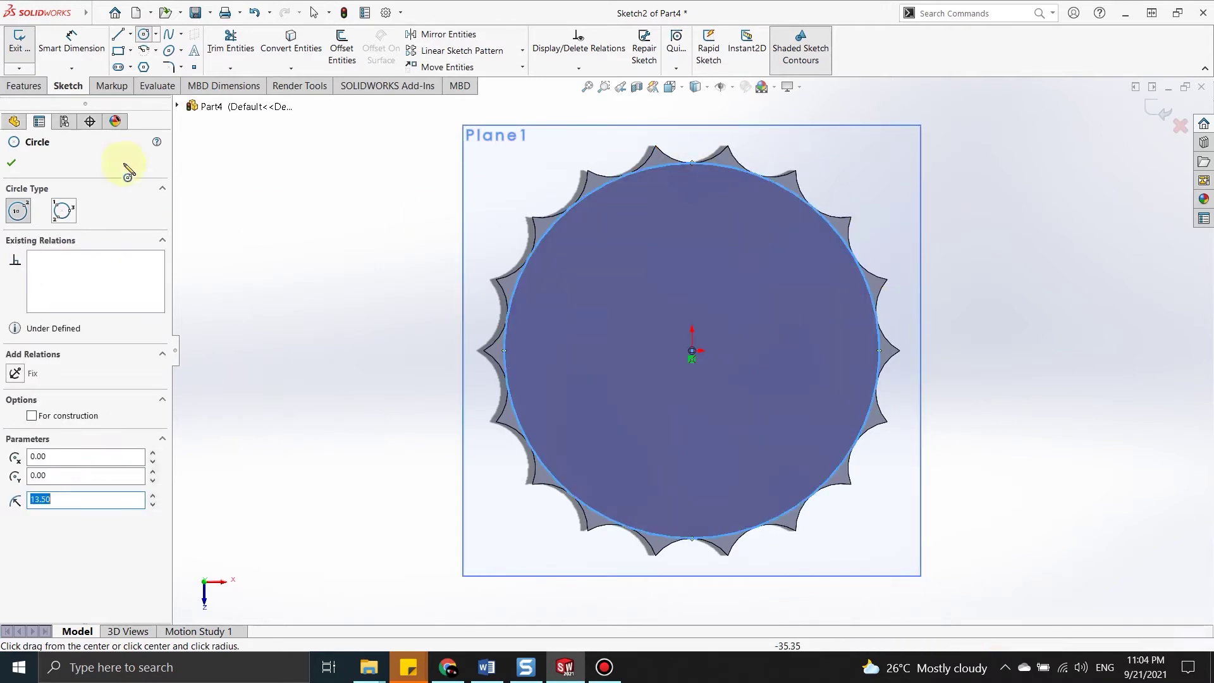
click(23, 86)
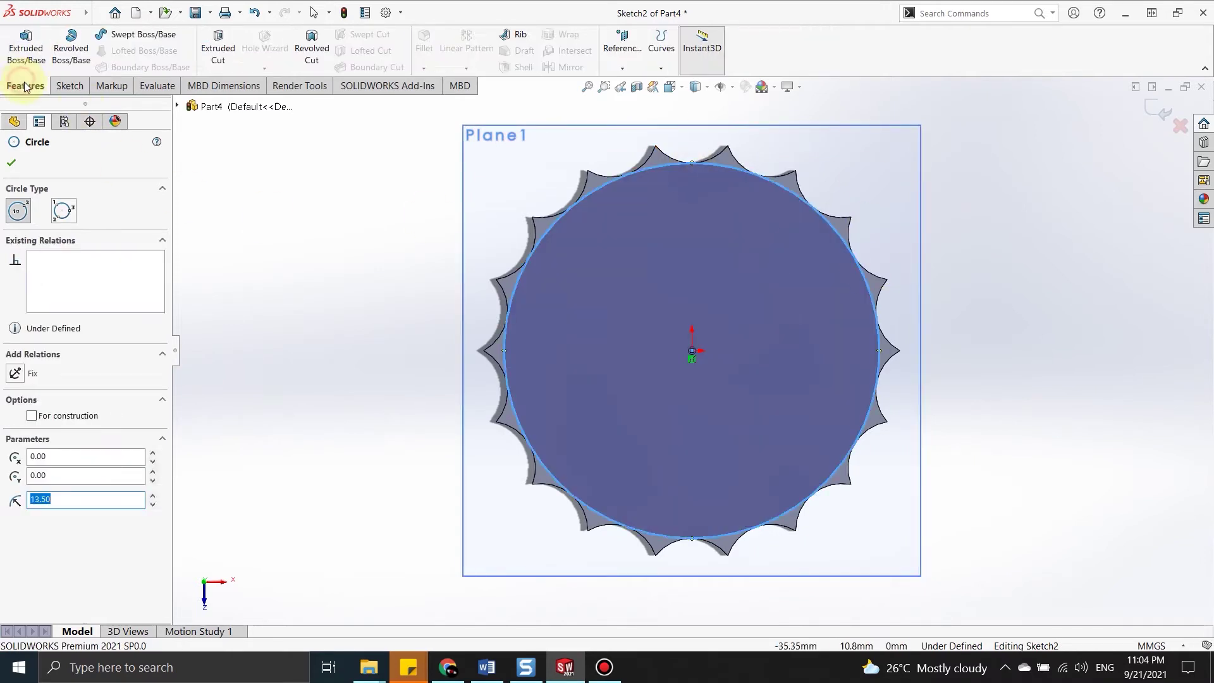
click(1165, 118)
mouse_move(954, 452)
middle_down()
mouse_move(940, 287)
mouse_move(867, 344)
middle_up()
click(142, 53)
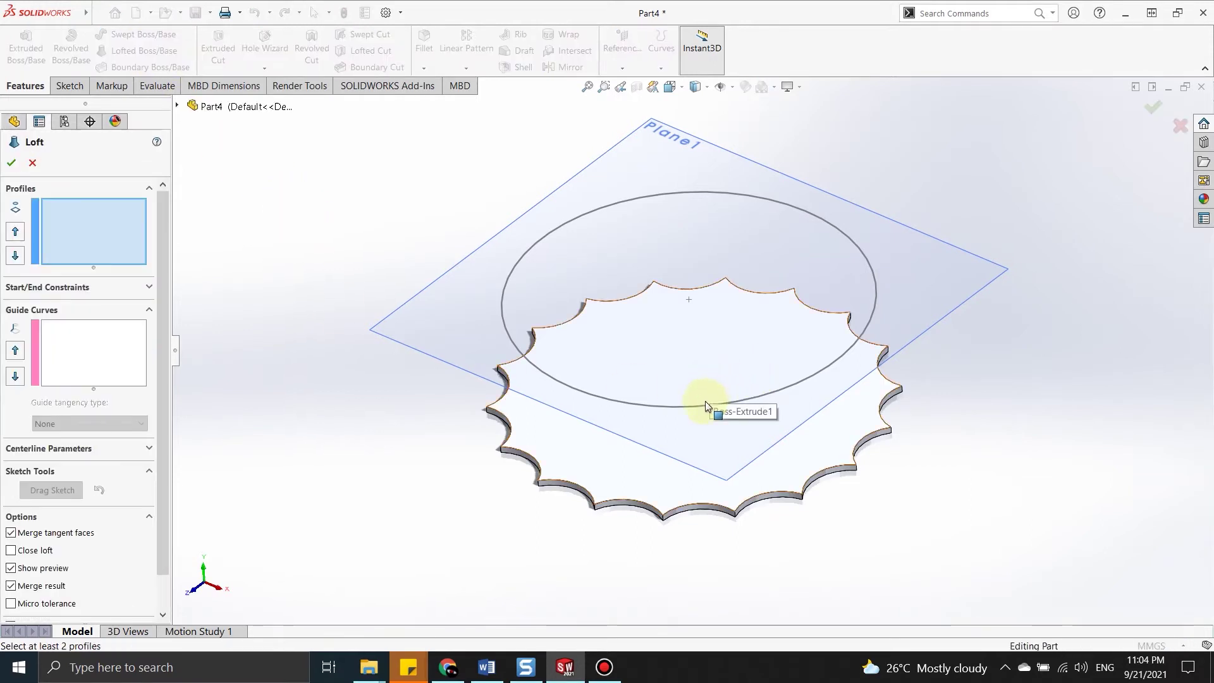
click(670, 507)
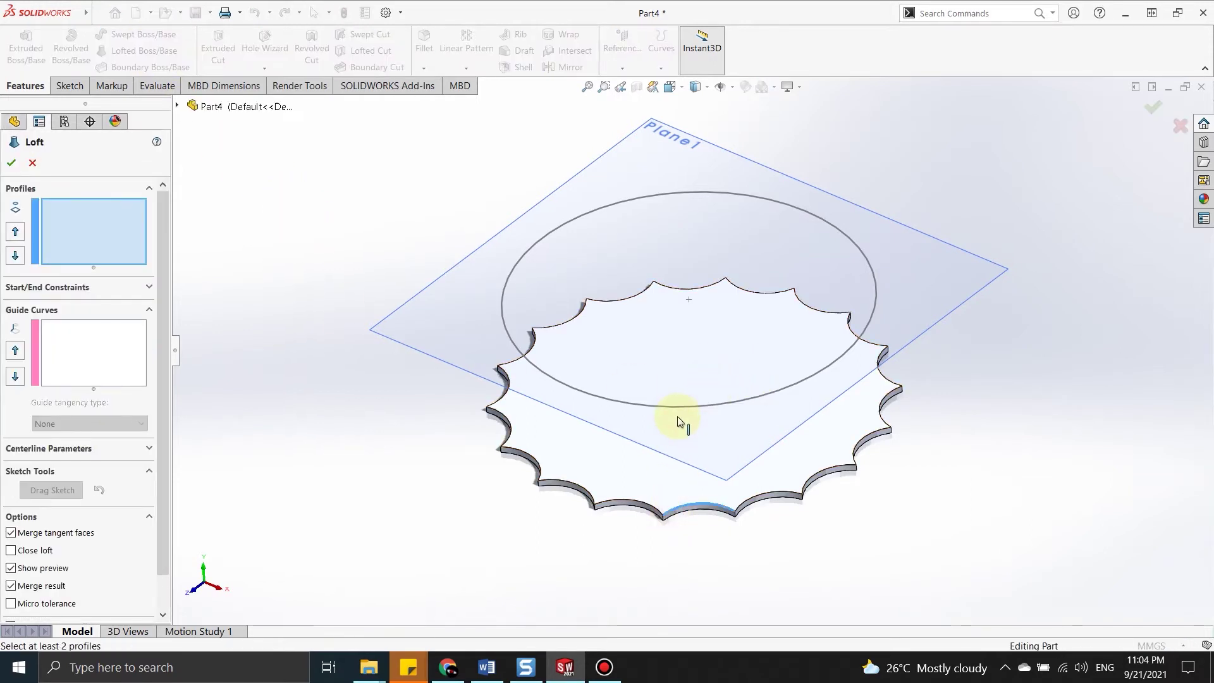
right_click(78, 204)
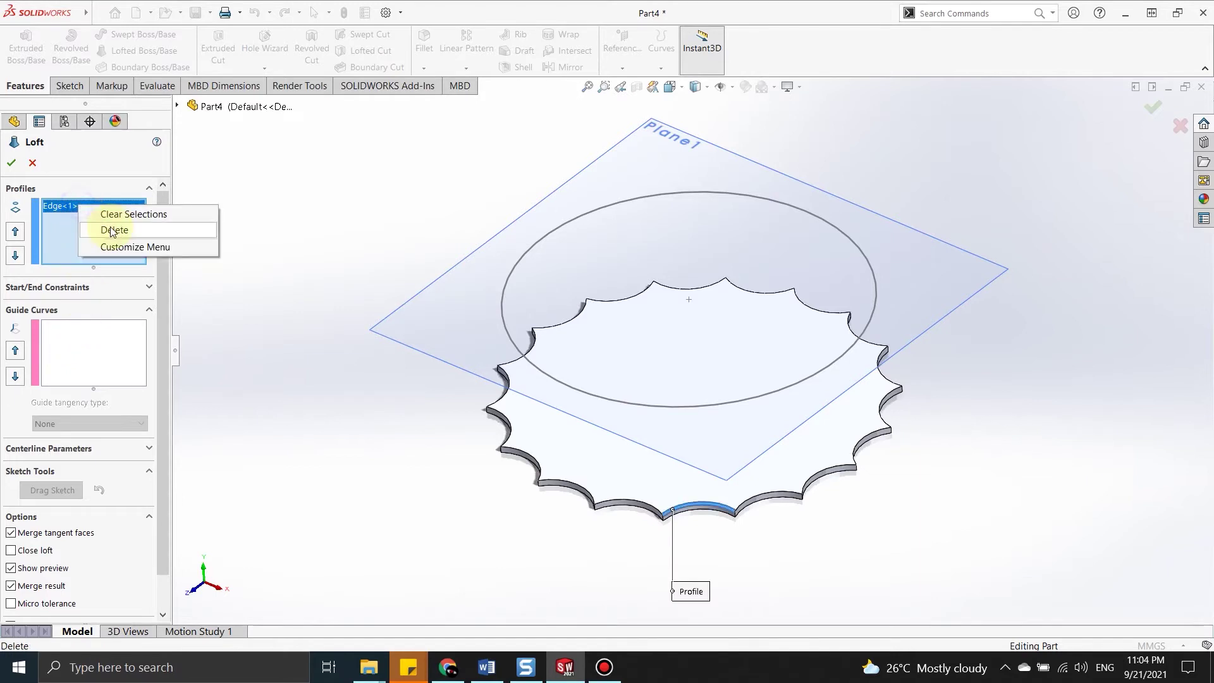
click(104, 215)
click(178, 107)
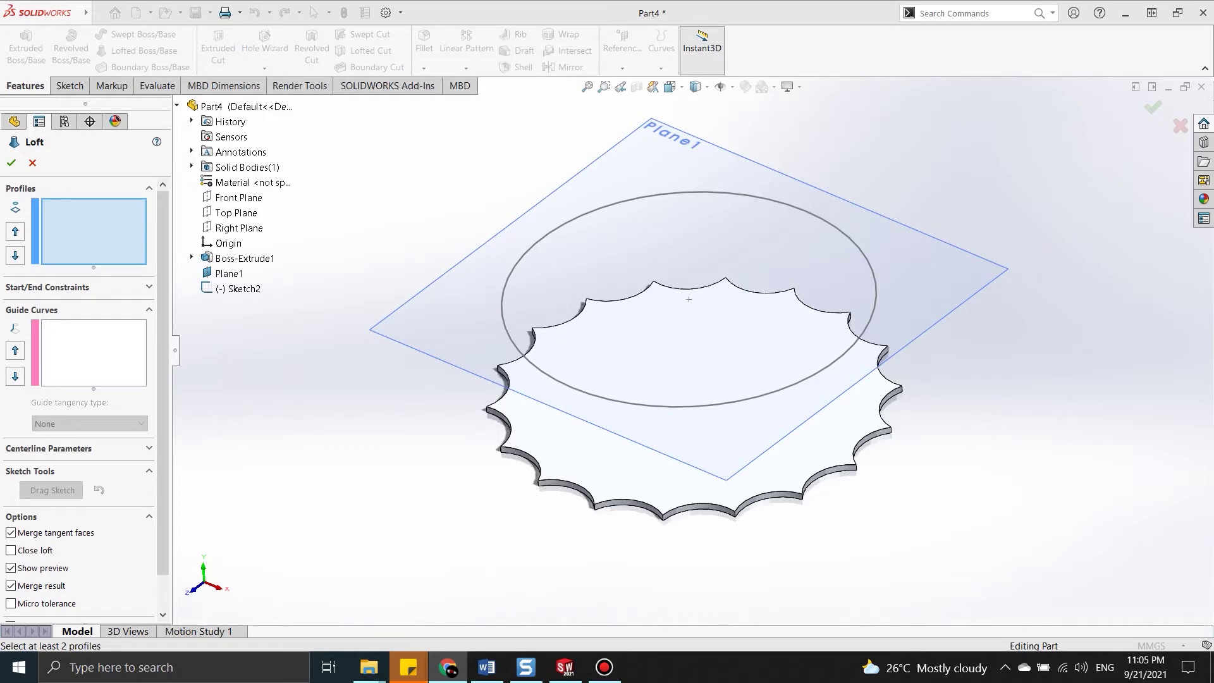
click(192, 258)
click(267, 277)
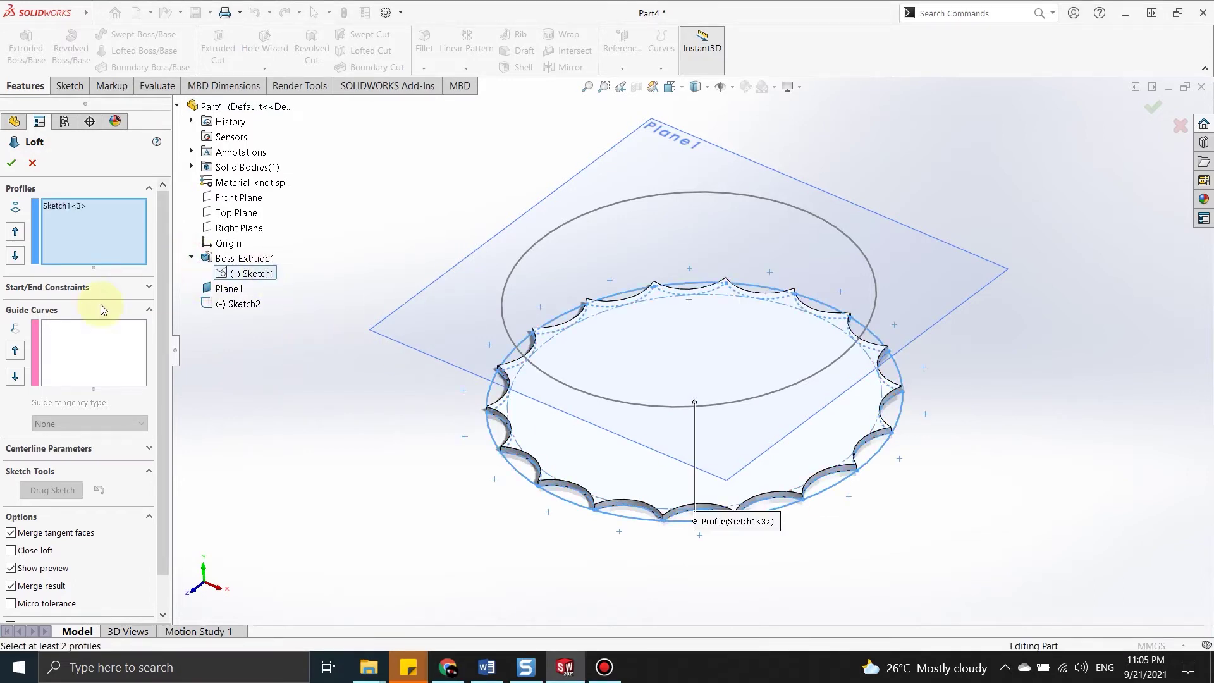
click(67, 344)
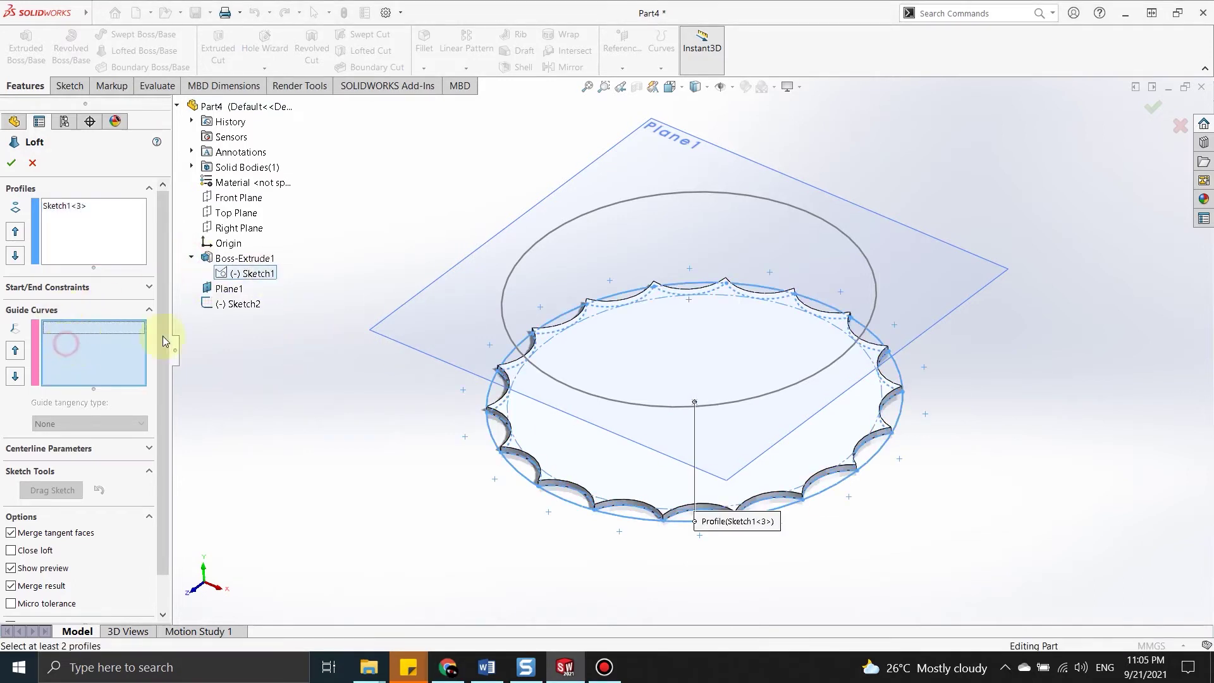
click(234, 306)
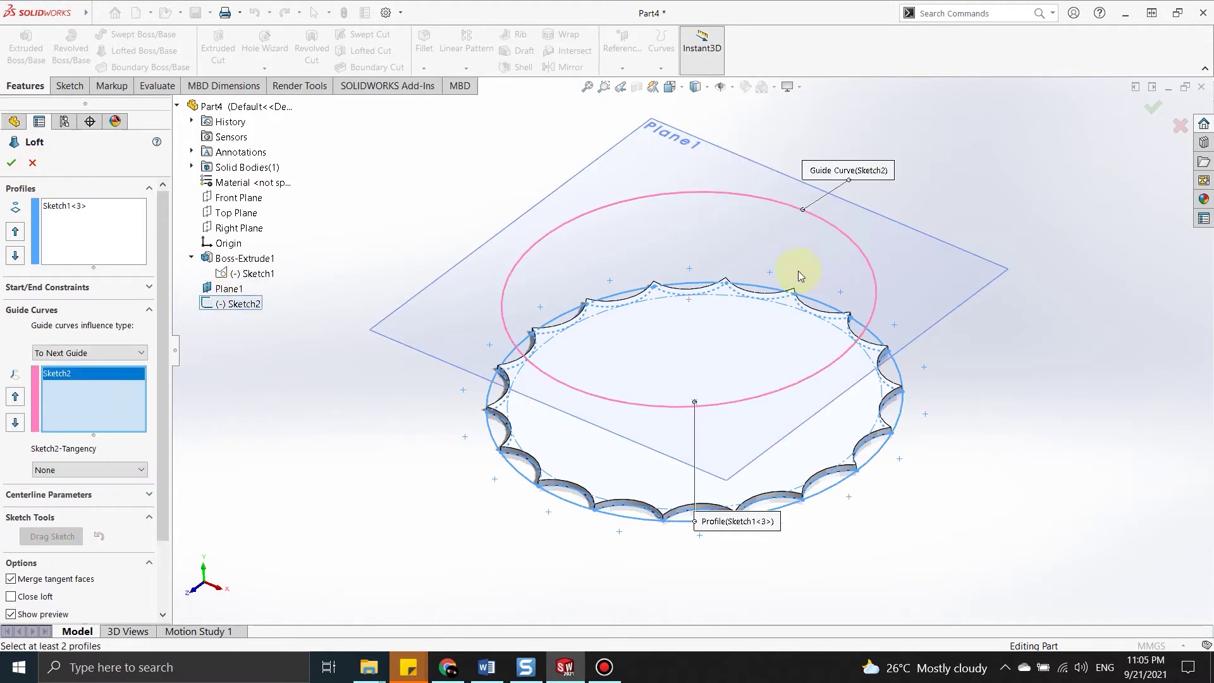
click(33, 162)
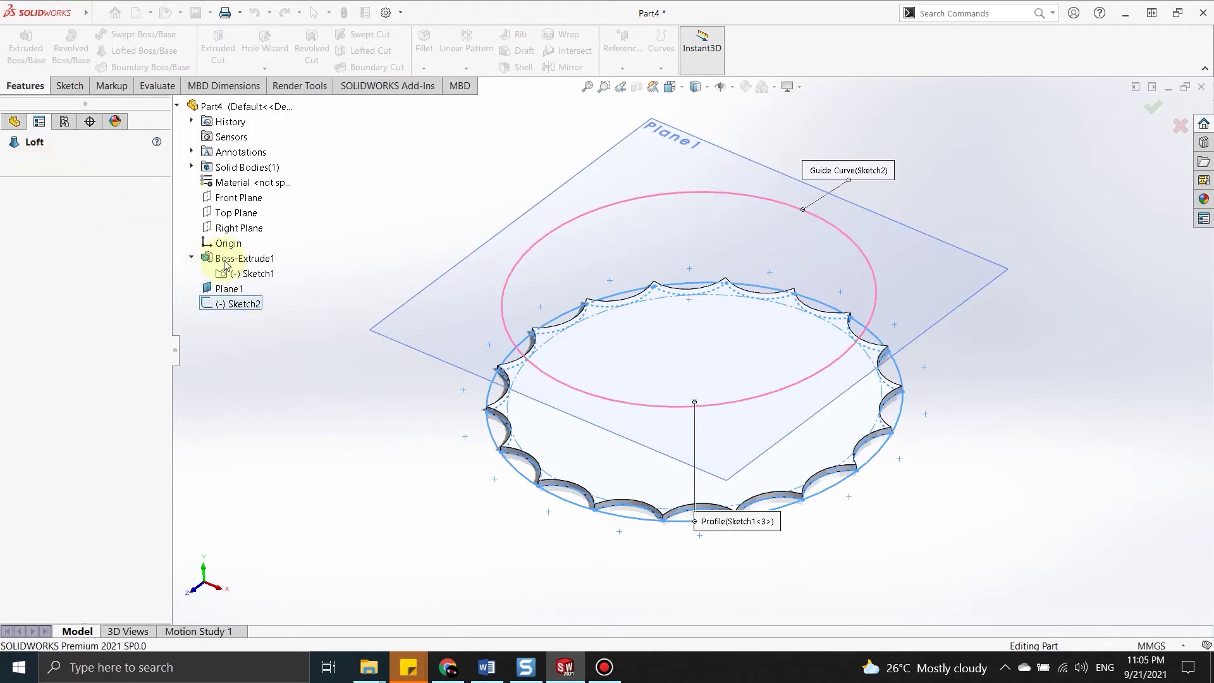
click(8, 310)
Edit Sketch1 to delete the outer Ø30 circle and its dimension, keeping the scalloped outline
right_click(63, 325)
click(61, 288)
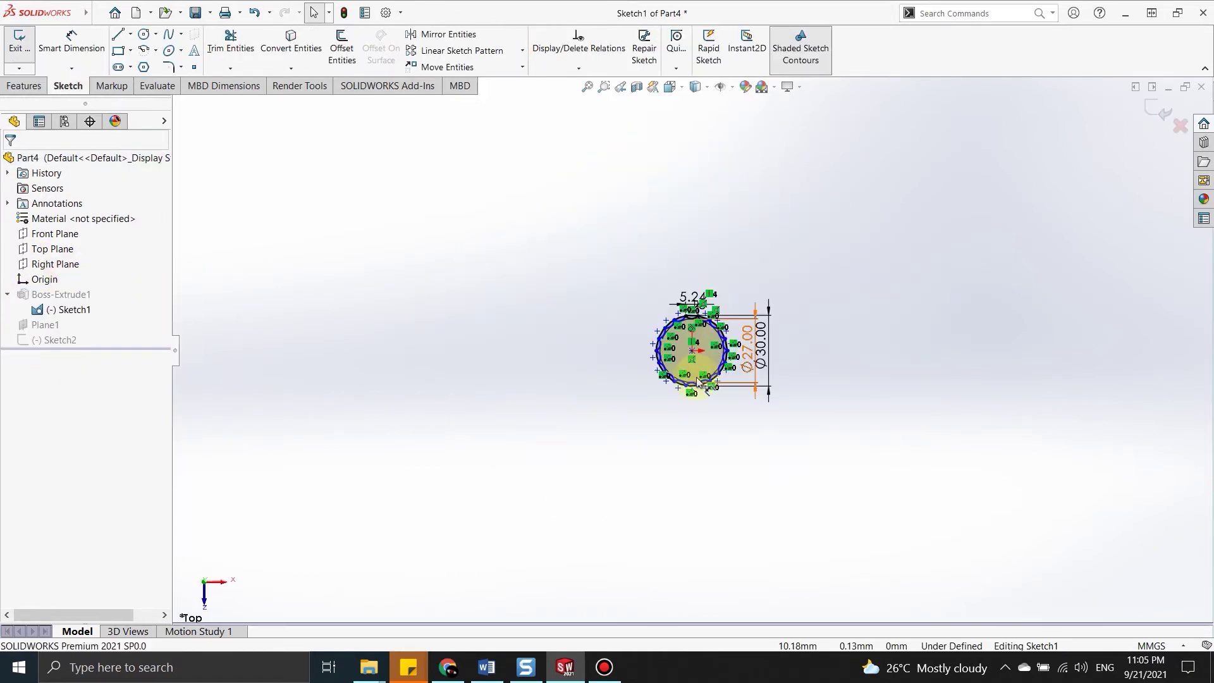
scroll(677, 392, down, 2)
click(660, 392)
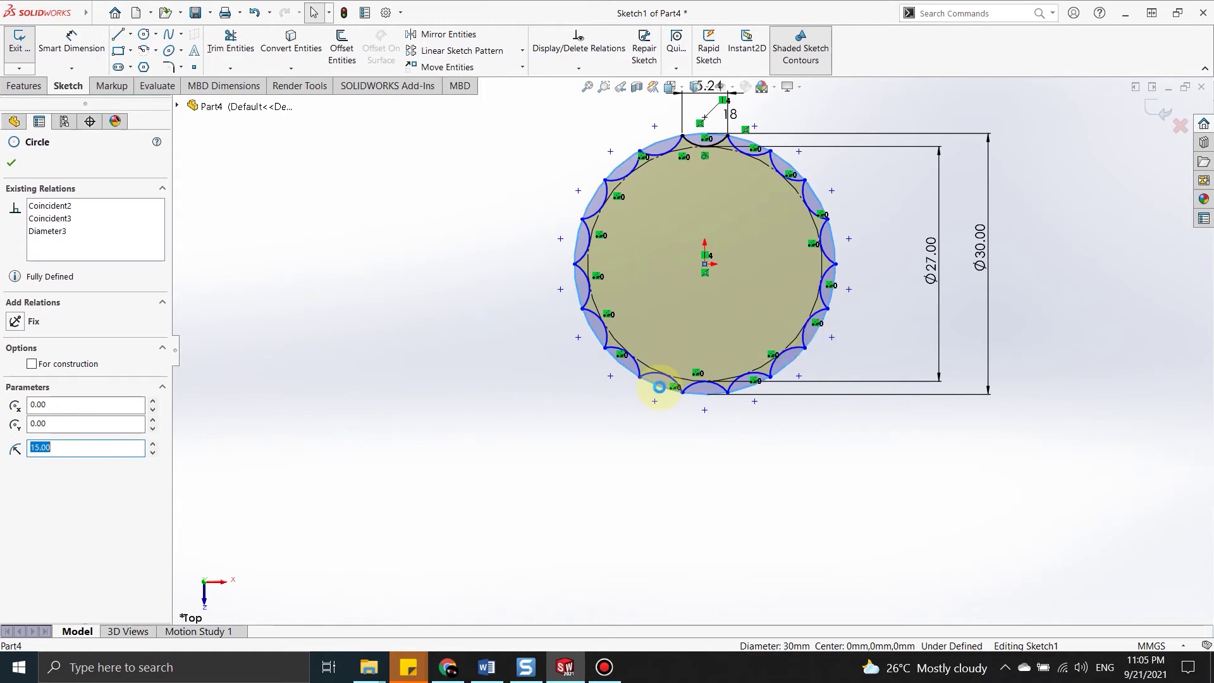
key(Delete)
click(519, 340)
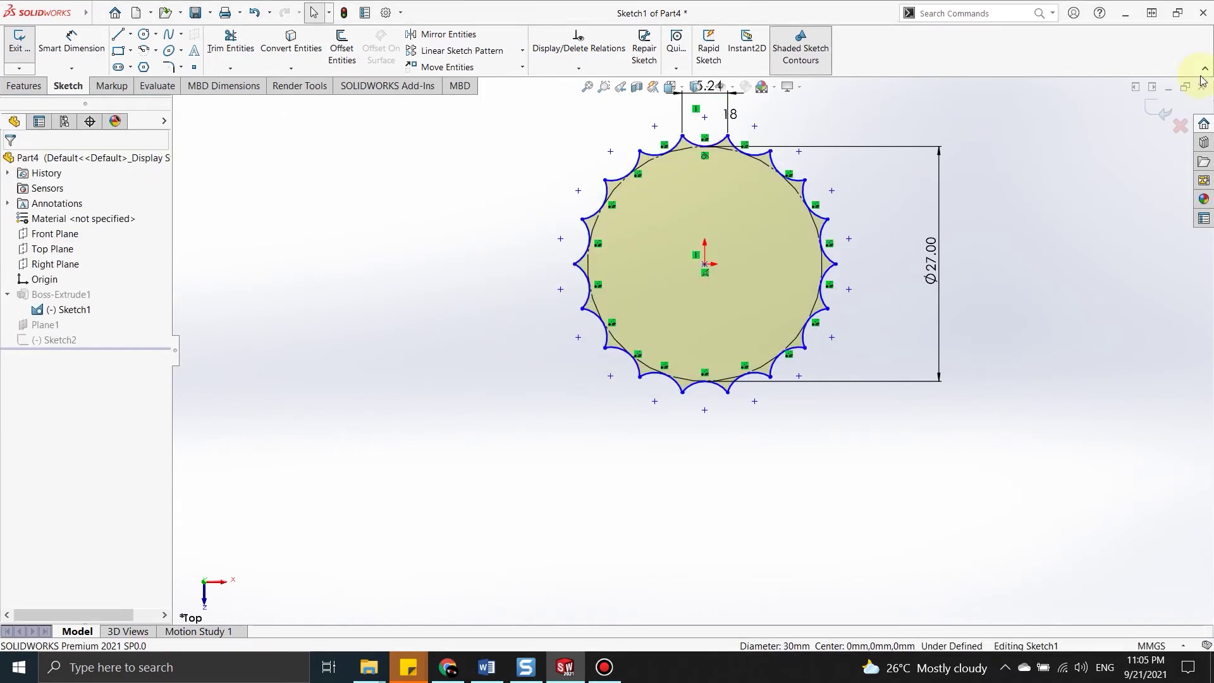
click(19, 44)
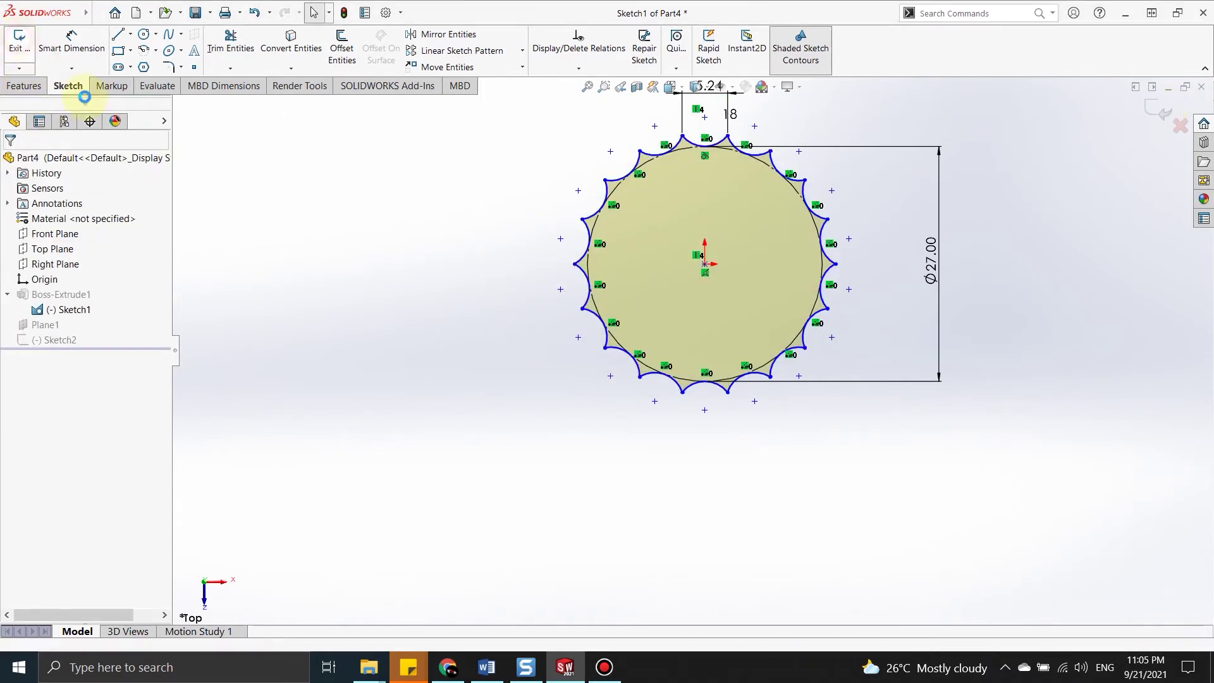
mouse_move(619, 344)
middle_down()
mouse_move(619, 170)
mouse_move(577, 244)
middle_up()
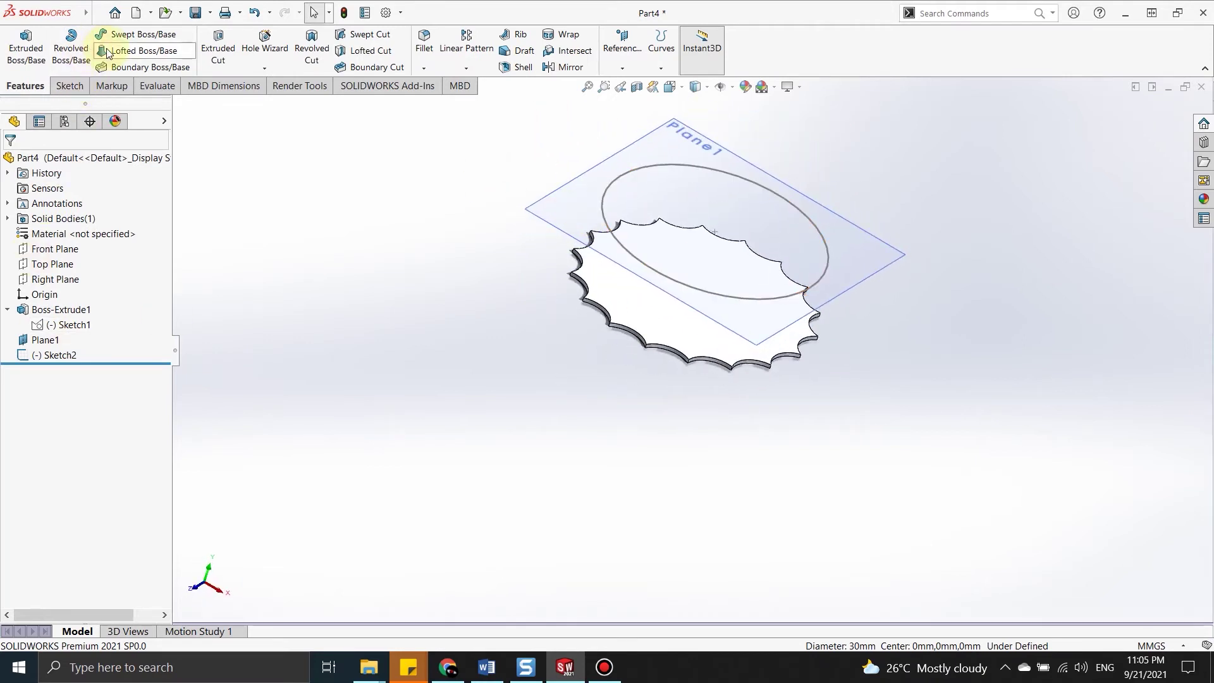
click(188, 105)
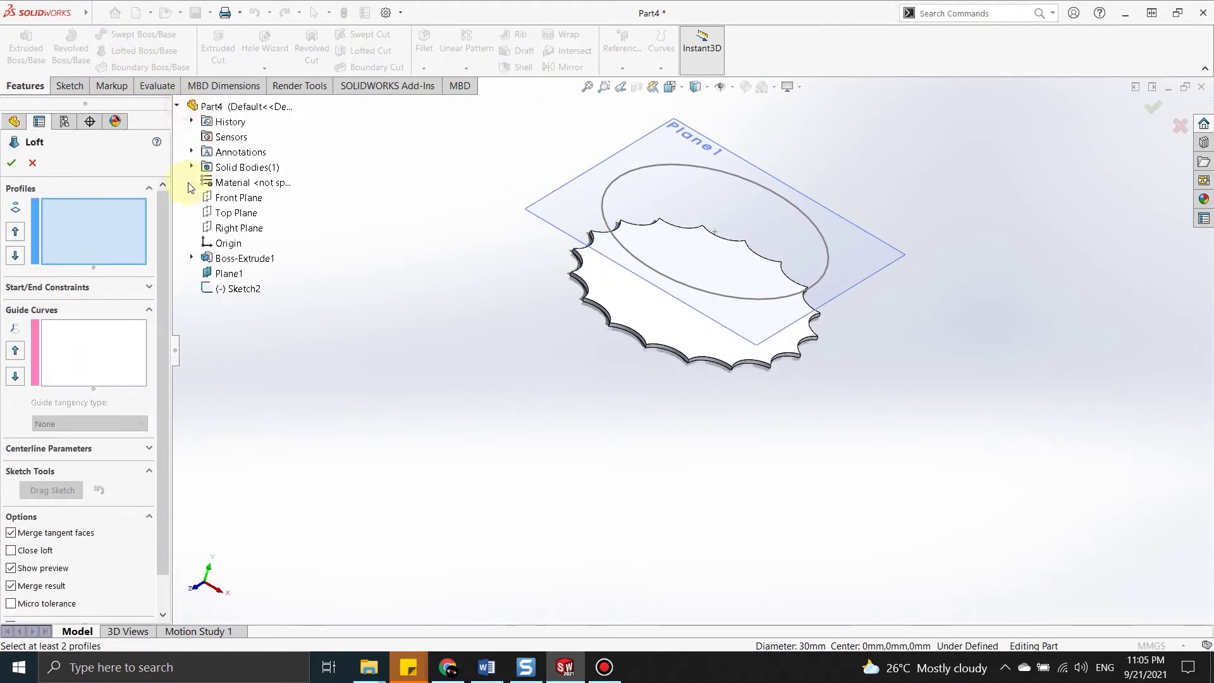
Start a loft using Sketch1 as a profile and Sketch2 as a guide curve
click(191, 257)
click(227, 275)
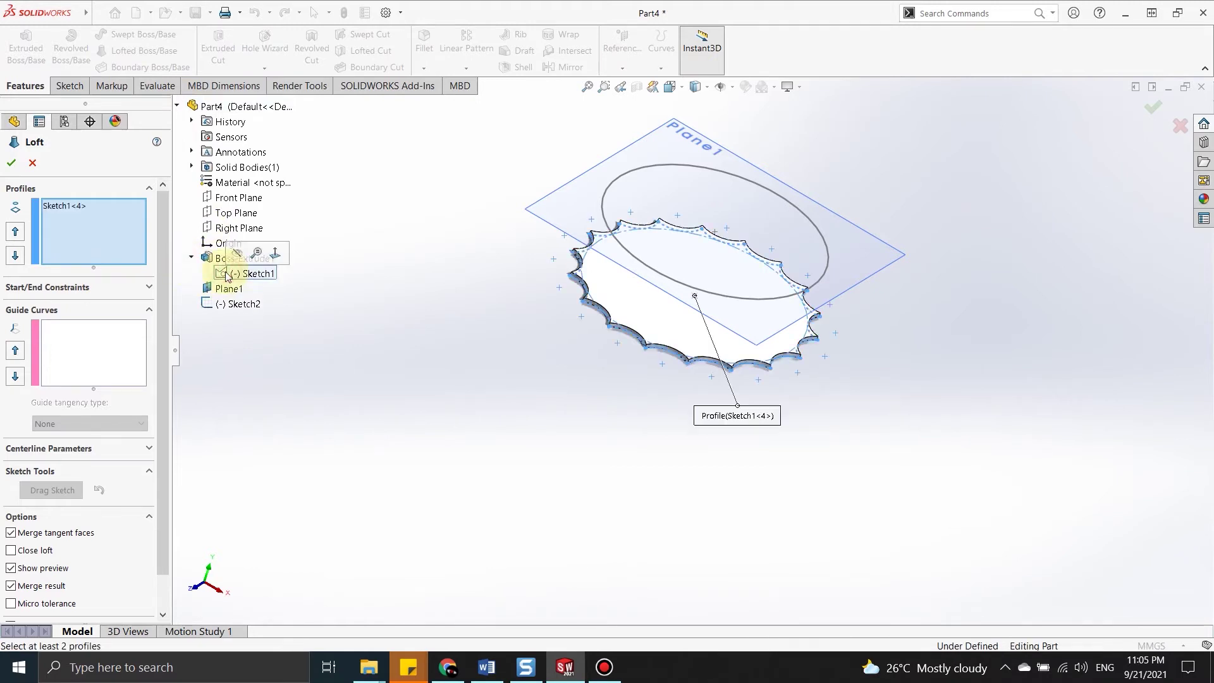
click(69, 356)
click(234, 303)
mouse_move(335, 348)
middle_down()
mouse_move(521, 417)
mouse_move(525, 442)
middle_up()
middle_drag(745, 358, 750, 395)
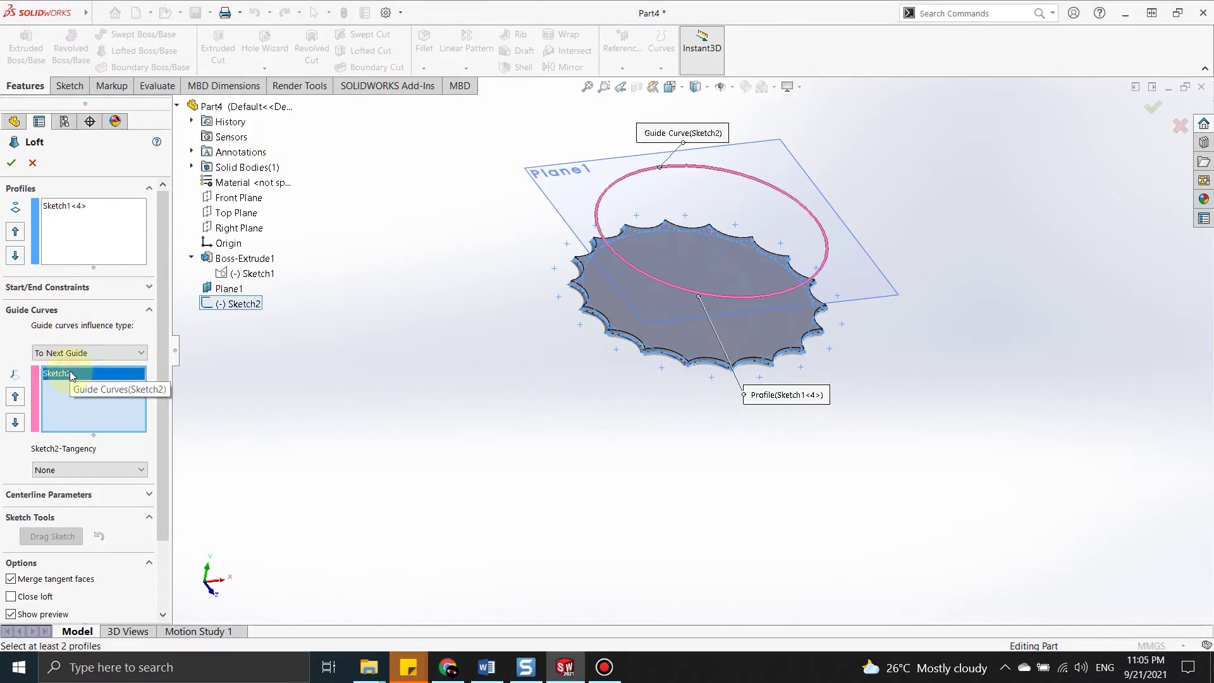
Drop the guide curve, loft from the disc's top face to Sketch2, and accept Loft1
key(Delete)
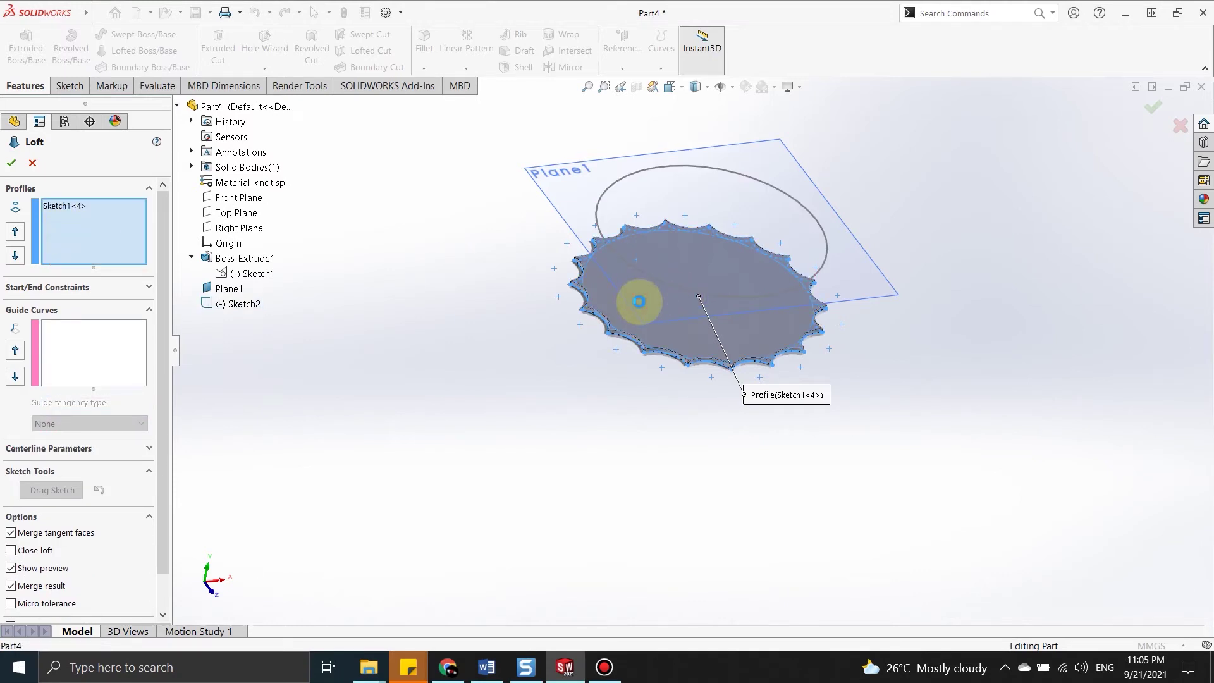
click(639, 301)
middle_drag(651, 336, 182, 241)
click(69, 206)
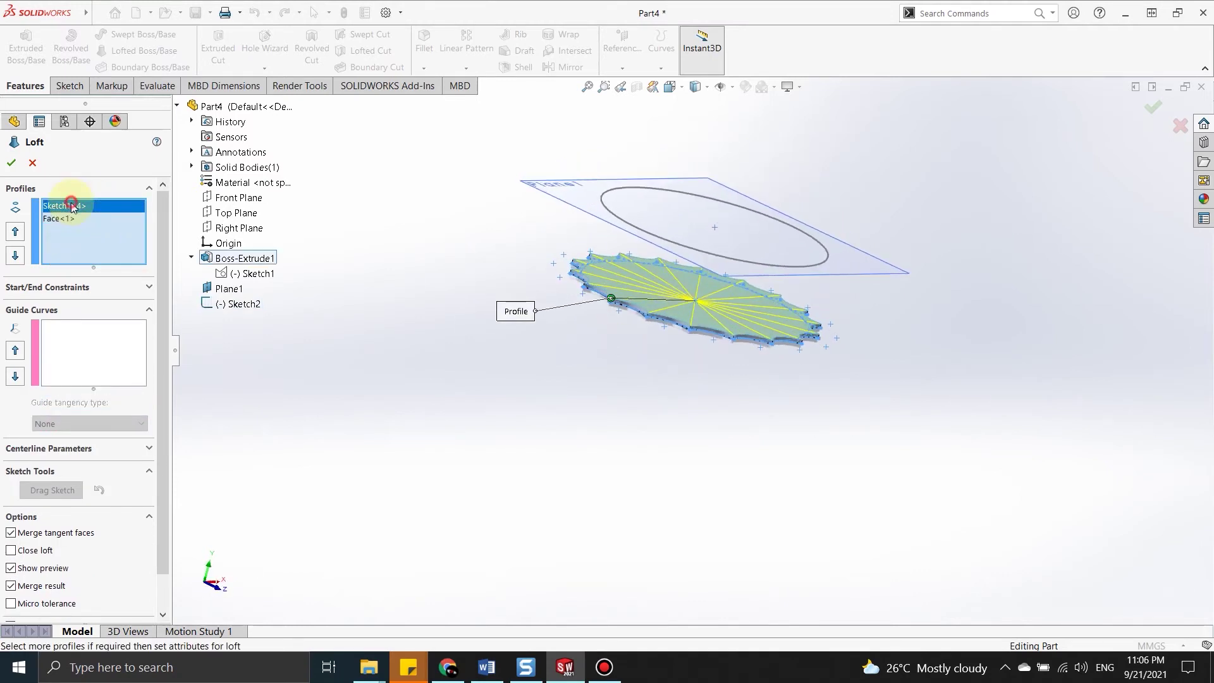
key(Delete)
click(238, 303)
middle_drag(669, 331, 708, 301)
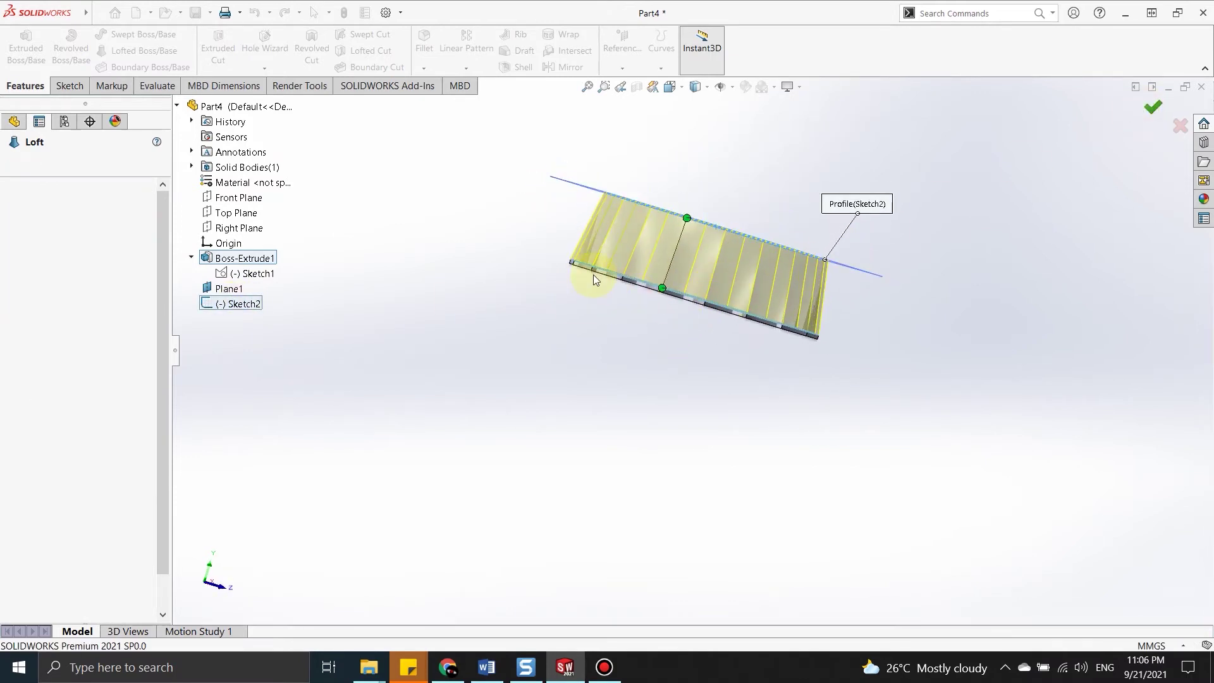
key(Return)
Orbit and zoom around the lofted fluted skirt to inspect the cap's top
middle_drag(607, 279, 762, 301)
scroll(763, 301, down, 5)
mouse_move(737, 357)
middle_down()
mouse_move(699, 298)
mouse_move(705, 353)
middle_up()
scroll(705, 353, up, 5)
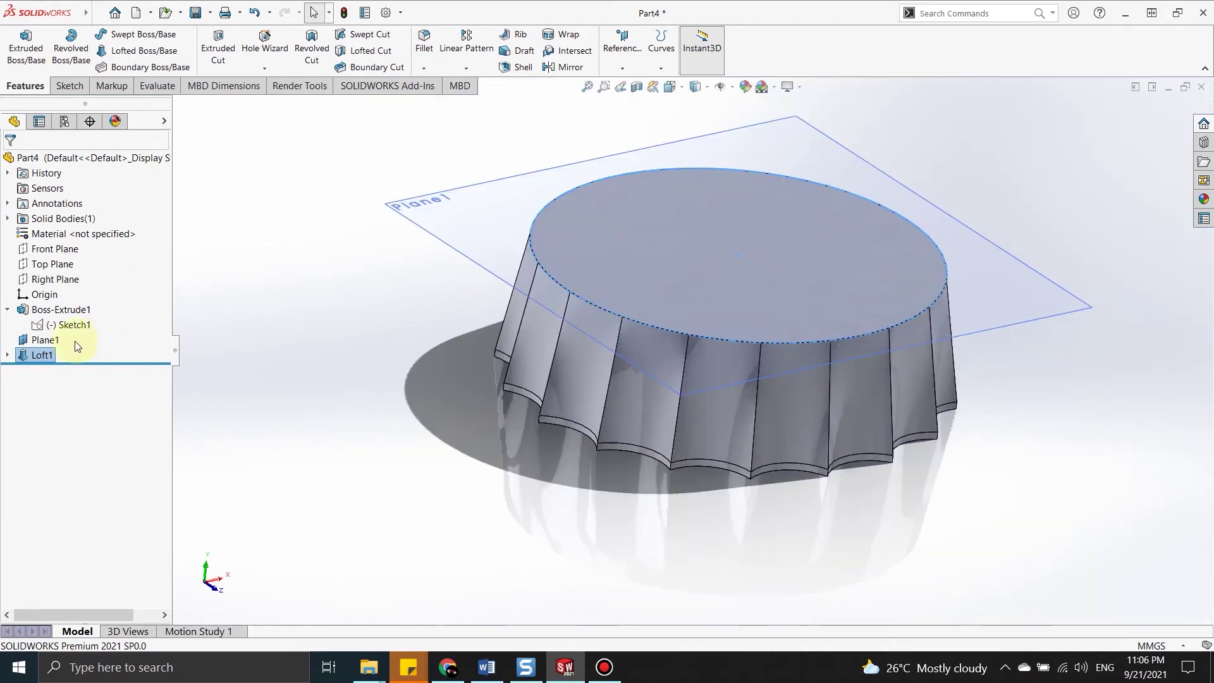
Hide Plane1 and turn the cap slightly to inspect it
click(50, 341)
right_click(49, 342)
click(76, 321)
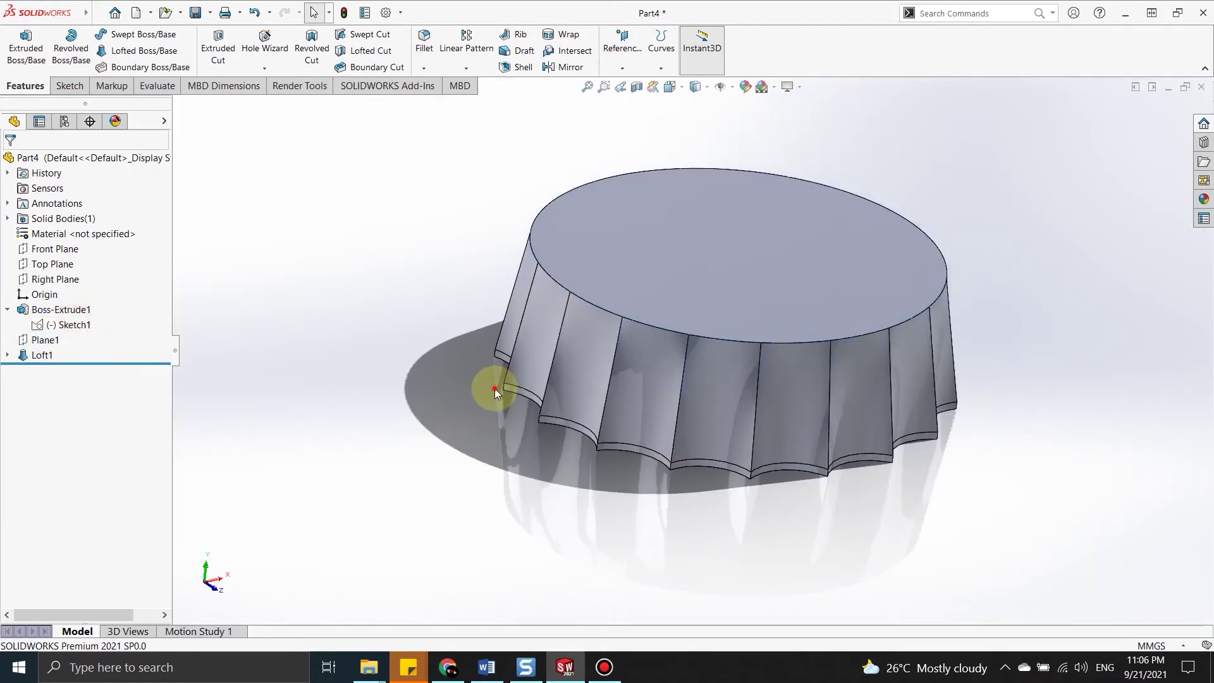
middle_drag(479, 419, 496, 415)
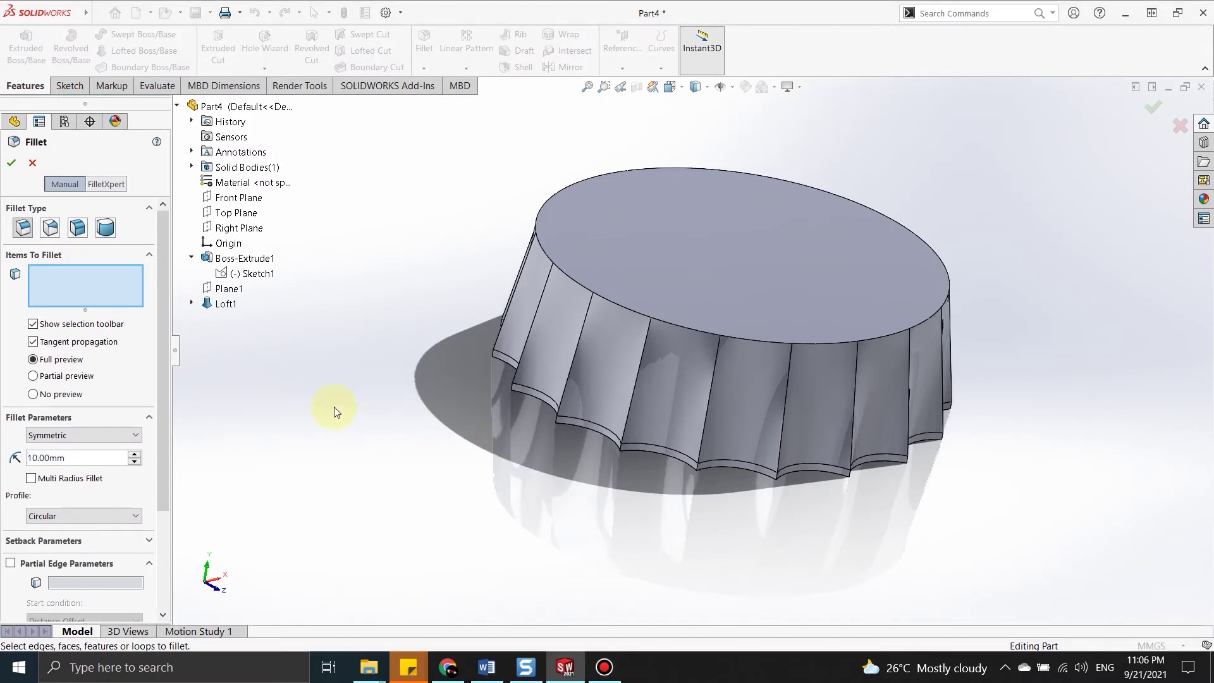
Round the cap's top face edge with a 3 mm fillet, then orbit to the flat underside
click(630, 307)
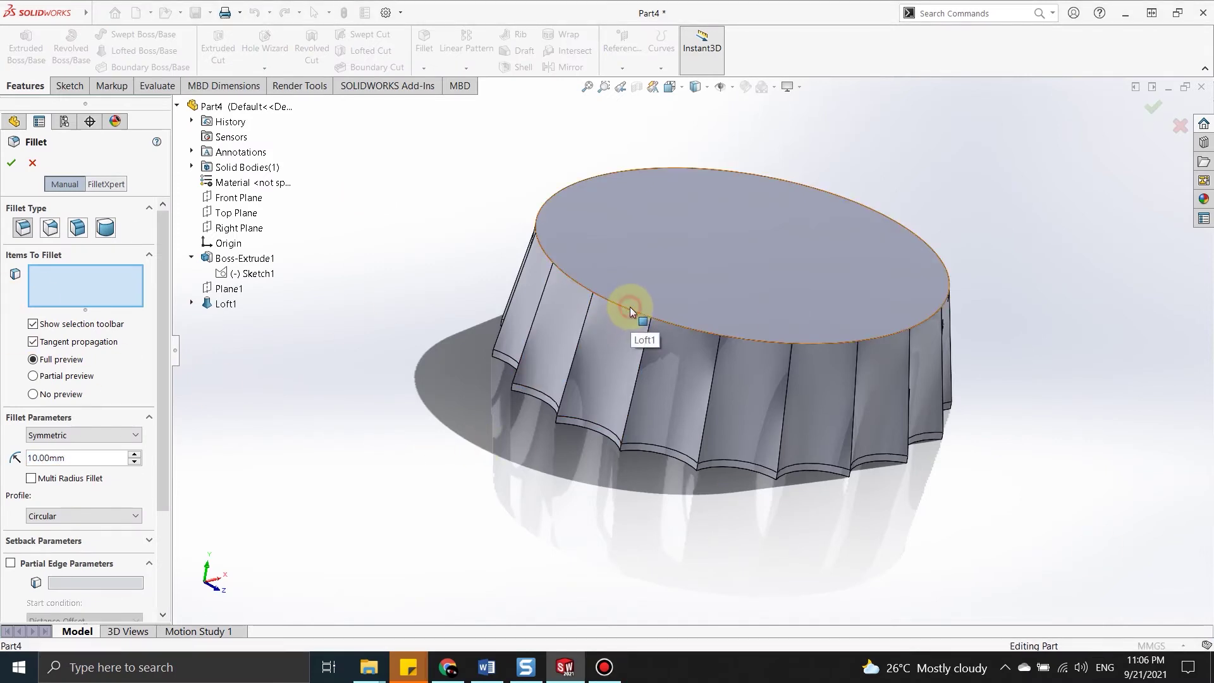
click(221, 310)
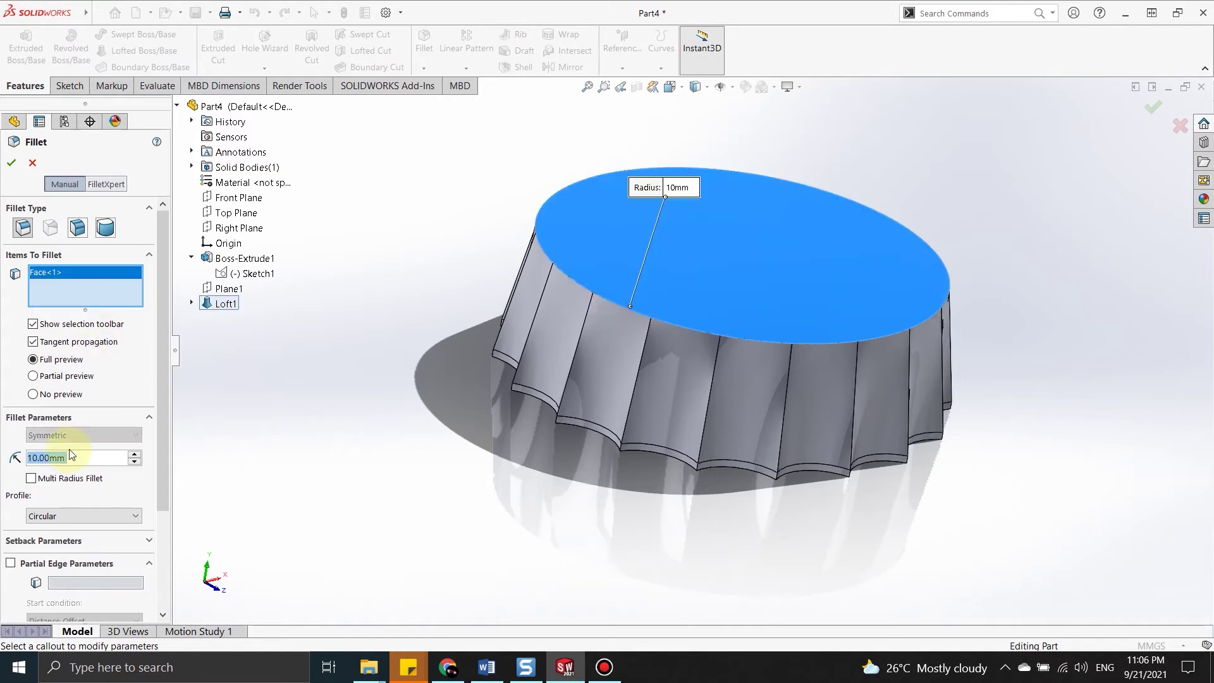
text(3)
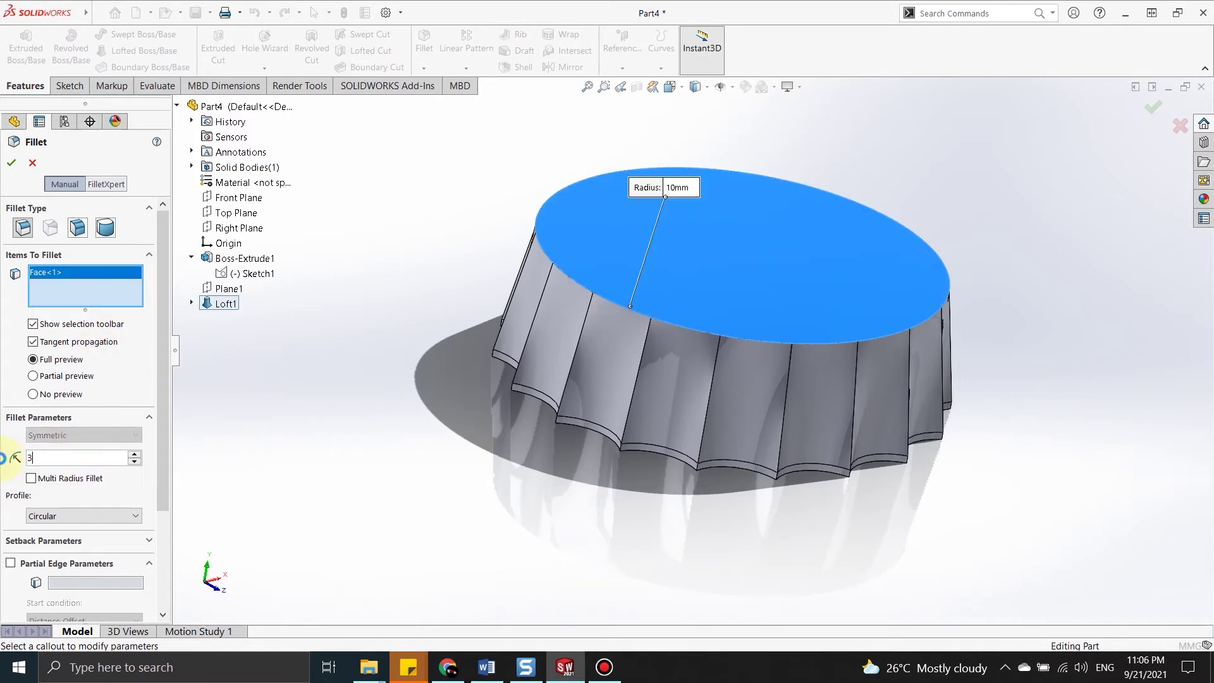
key(Return)
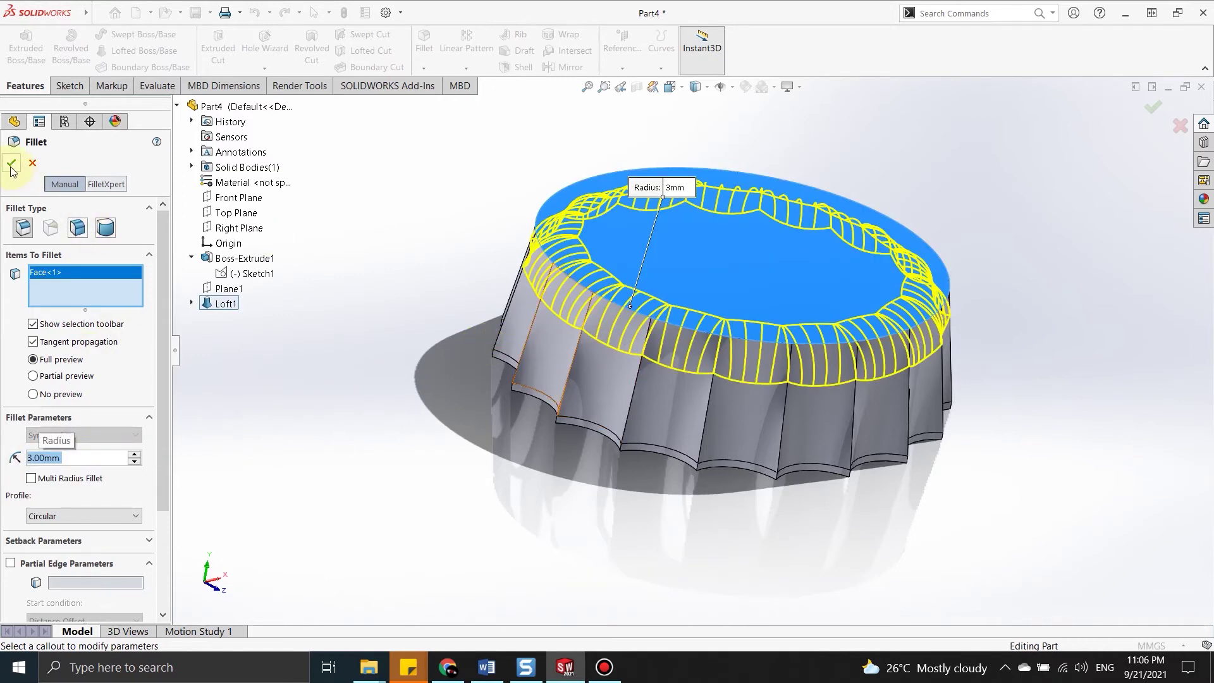
mouse_move(531, 420)
middle_down()
mouse_move(765, 475)
mouse_move(635, 582)
mouse_move(808, 407)
middle_up()
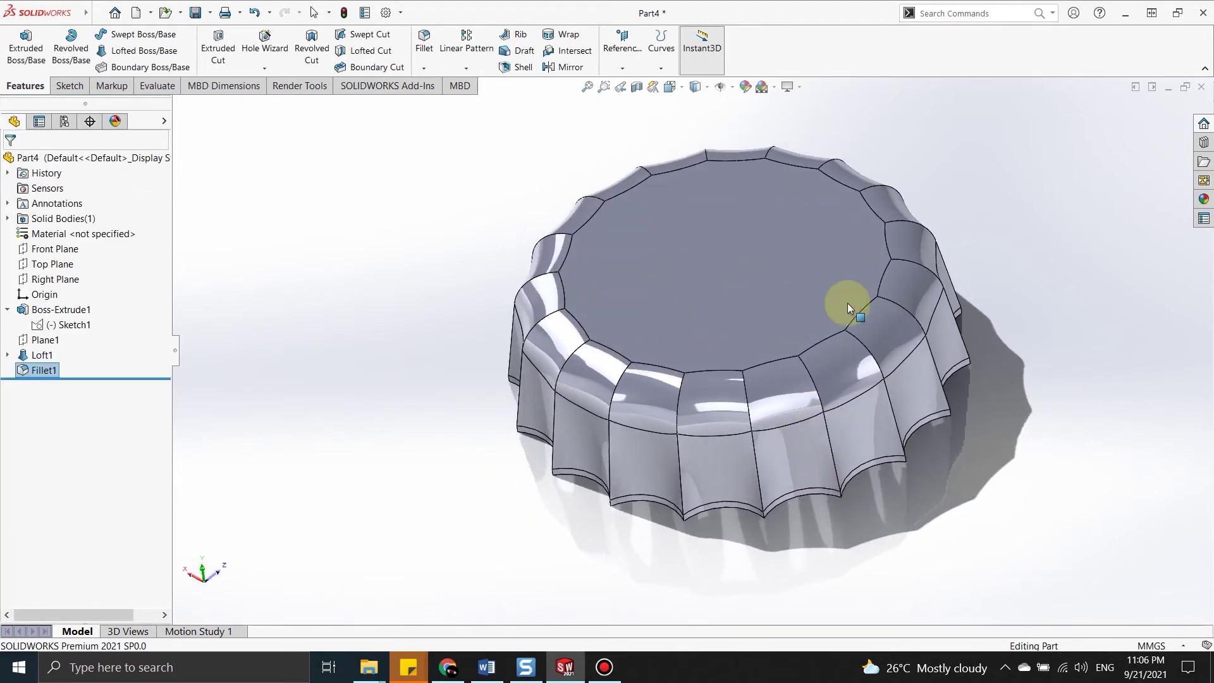
mouse_move(822, 307)
middle_down()
mouse_move(847, 280)
mouse_move(556, 381)
mouse_move(599, 116)
middle_up()
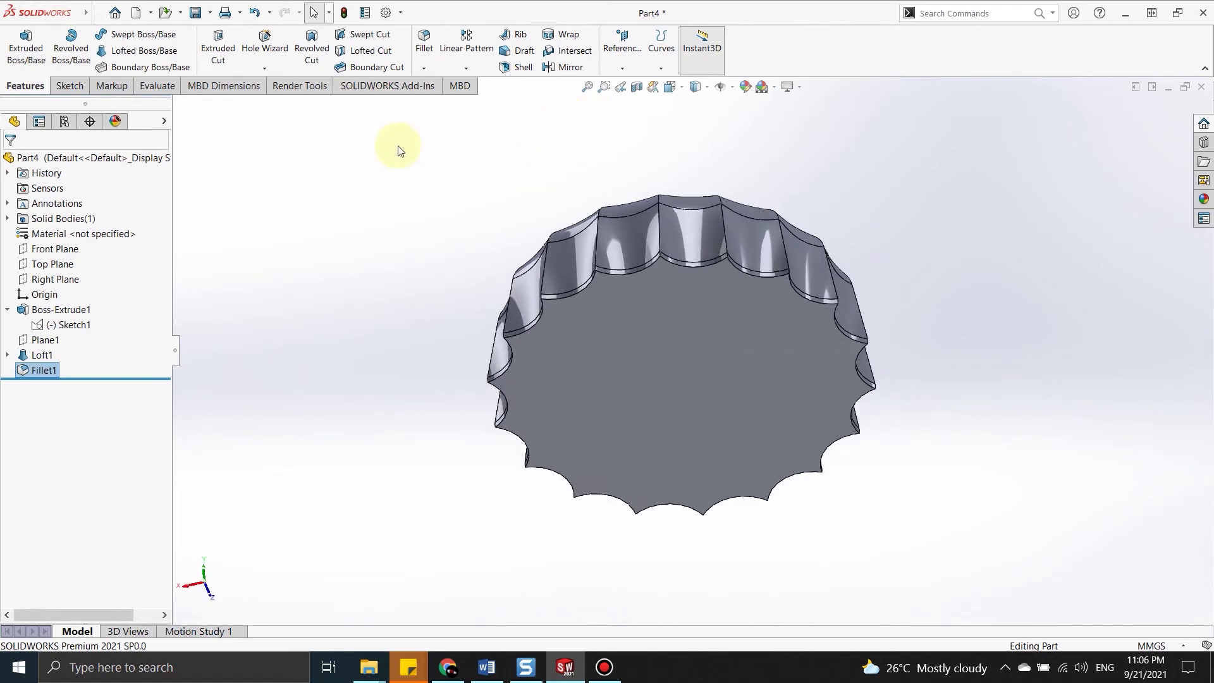
Shell the cap to a 0.6 mm wall with the flat underside face removed
click(522, 68)
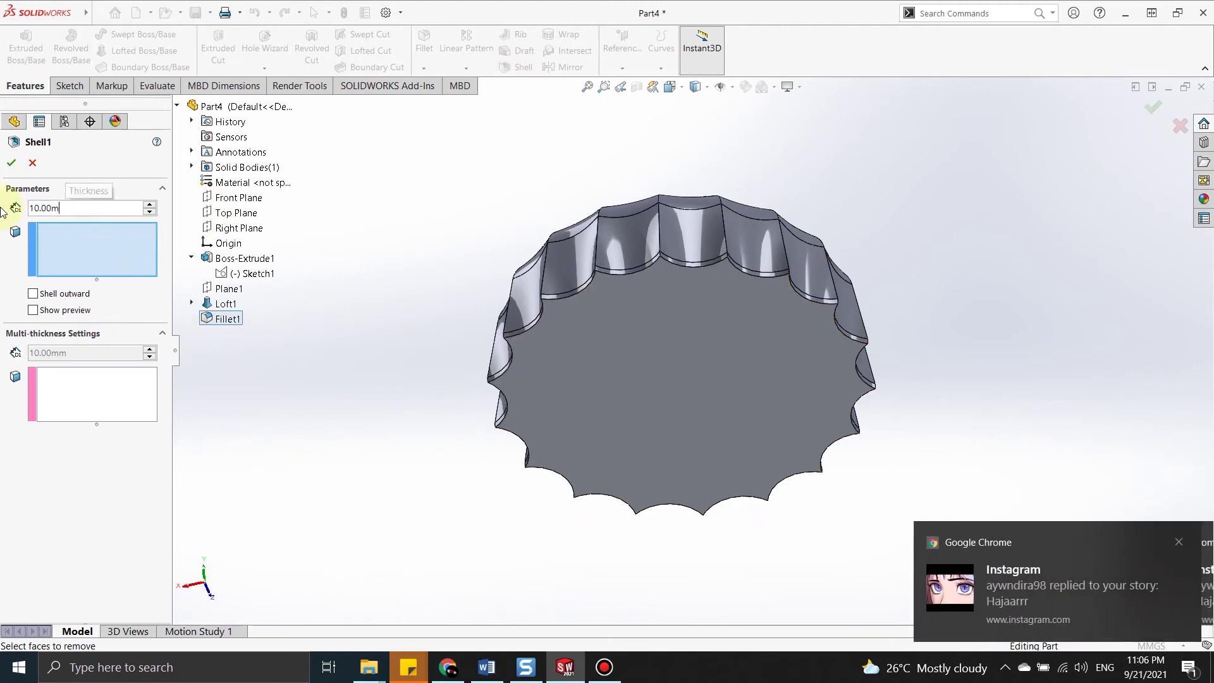
key(BackSpace)
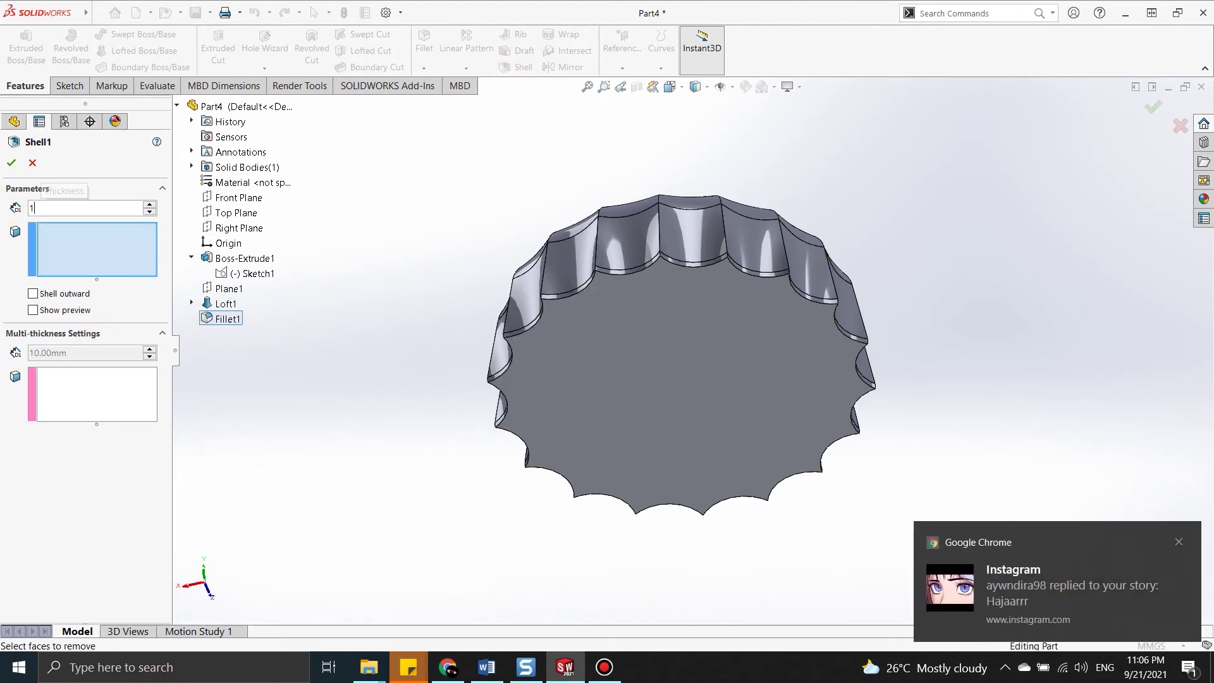
text(0.6)
click(668, 375)
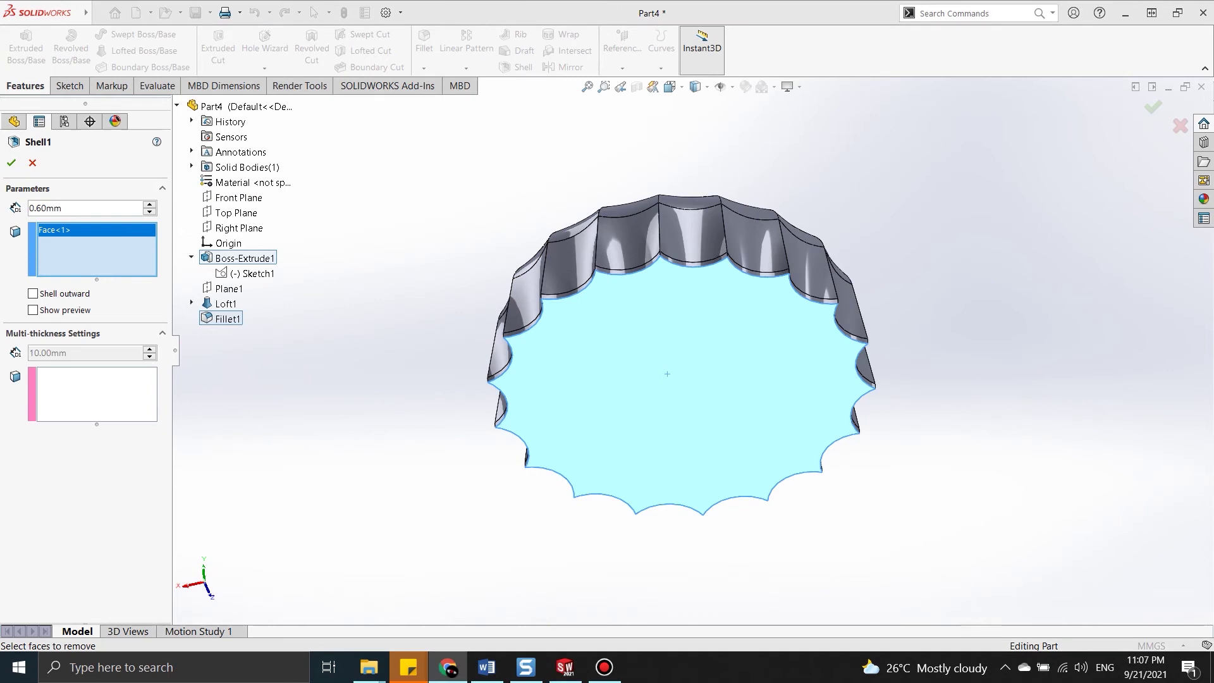
click(11, 163)
mouse_move(631, 328)
middle_down()
mouse_move(570, 406)
mouse_move(561, 480)
mouse_move(677, 466)
mouse_move(620, 582)
middle_up()
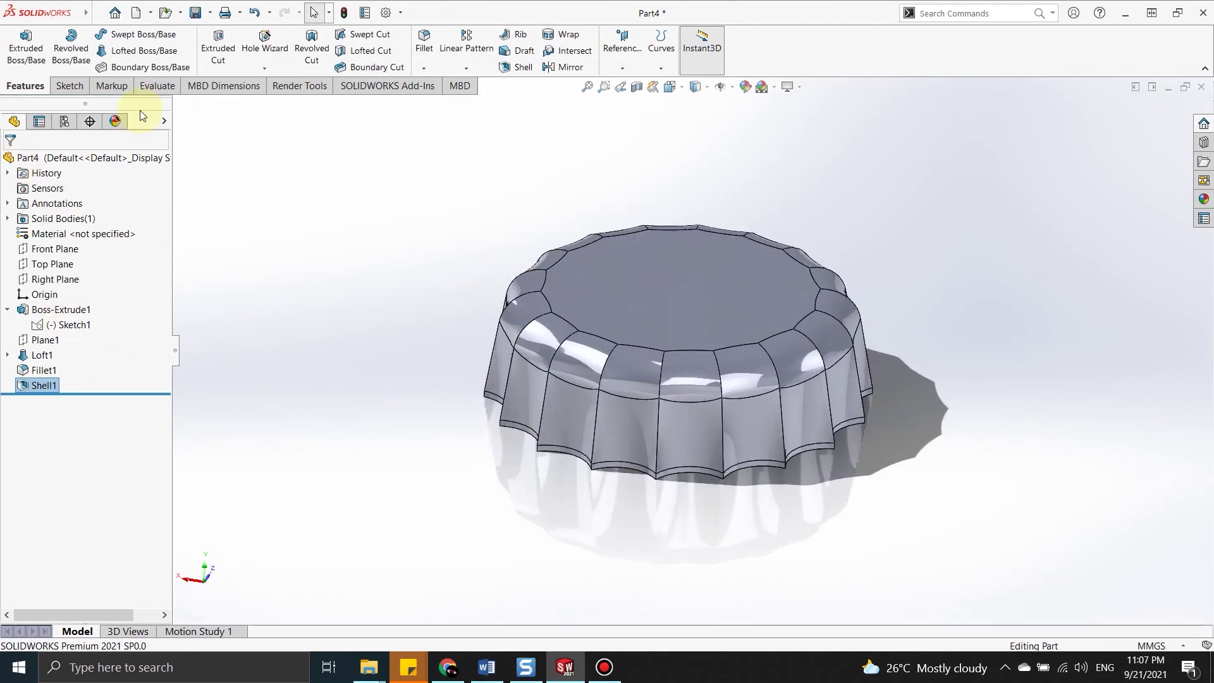
Switch to Shaded display without edges and start editing the cap's appearance
click(704, 90)
click(697, 121)
scroll(442, 342, down, 3)
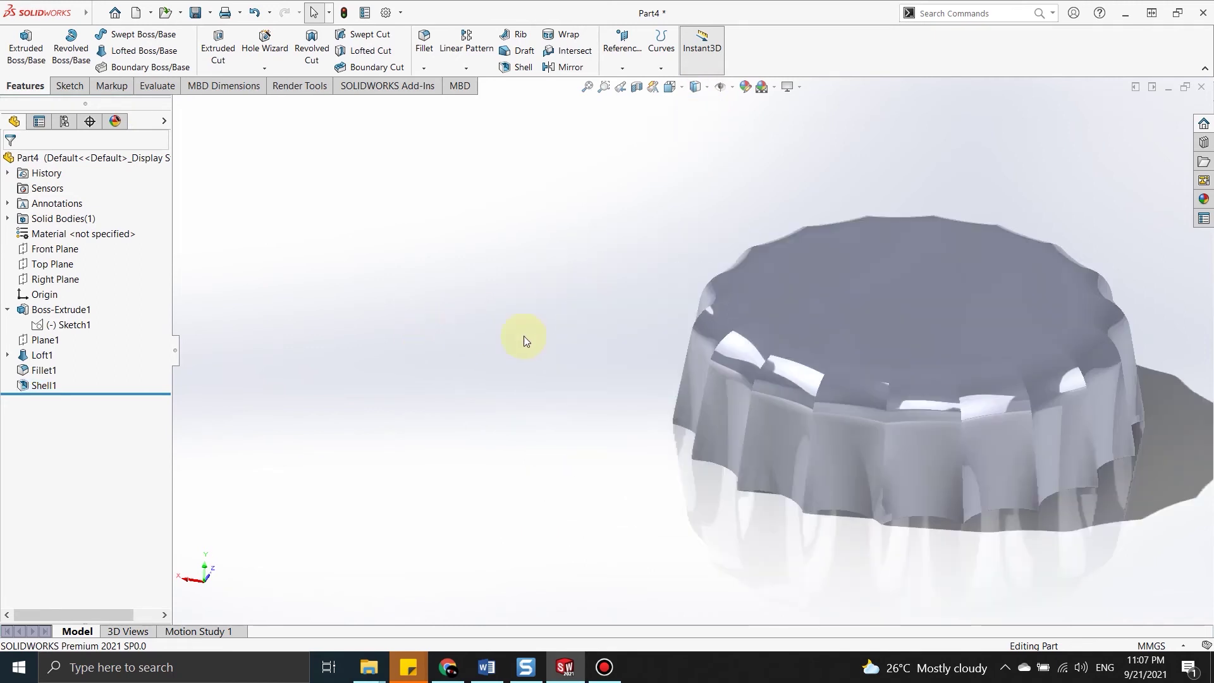
scroll(721, 347, up, 5)
scroll(923, 316, down, 3)
click(747, 88)
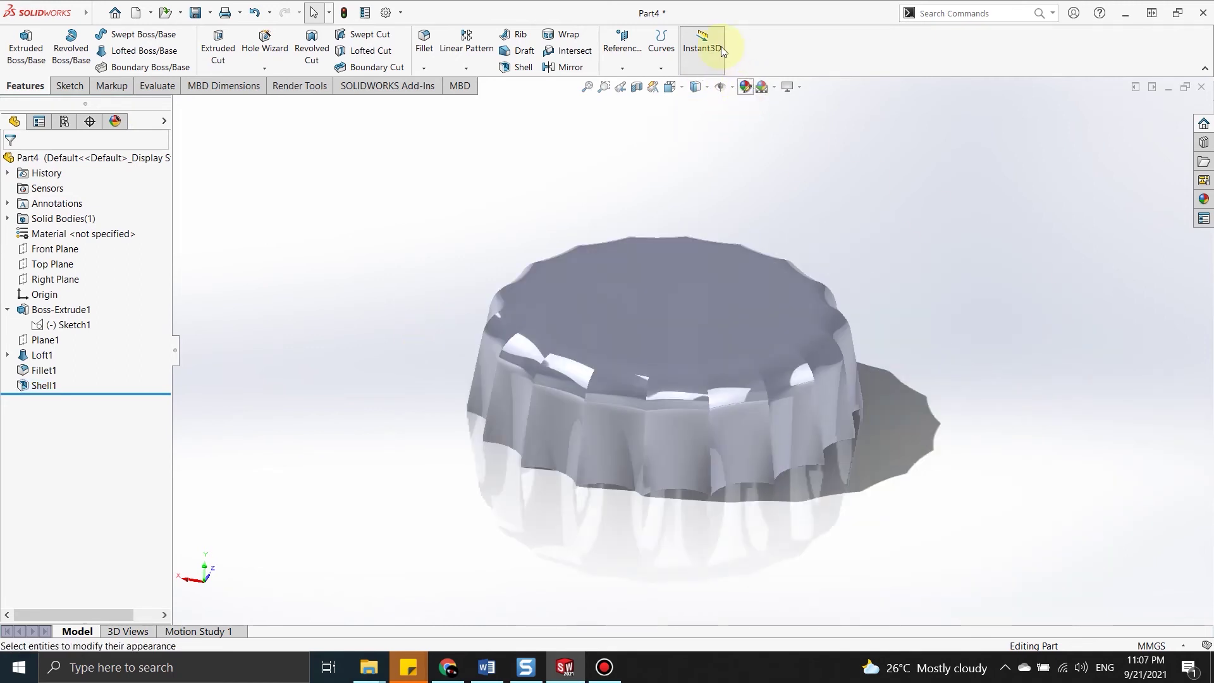
click(728, 259)
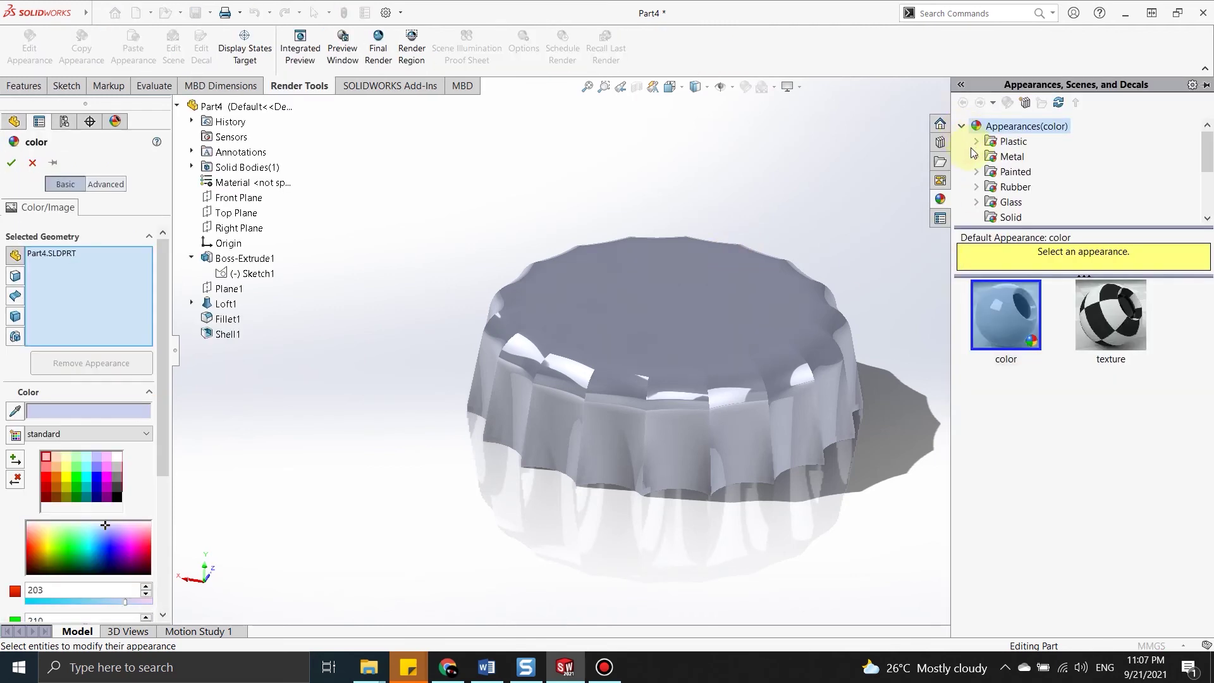
Apply polished aluminum from Metal > Aluminum to the cap and tint it blue
click(977, 157)
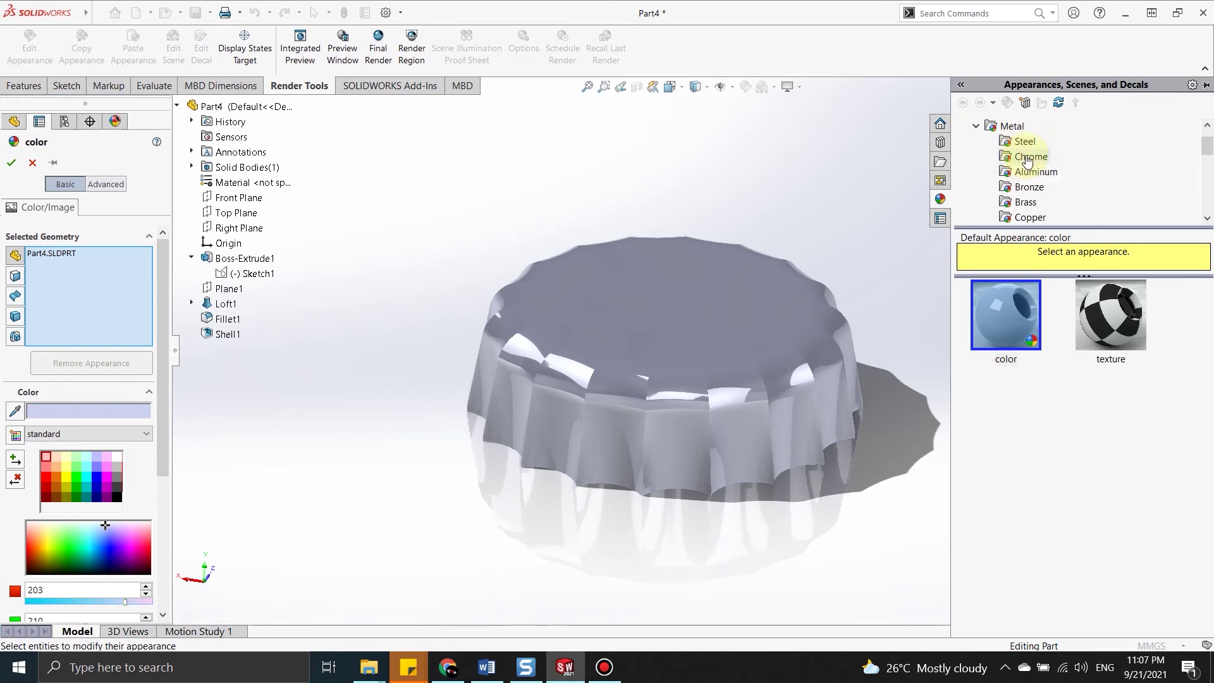
click(1031, 172)
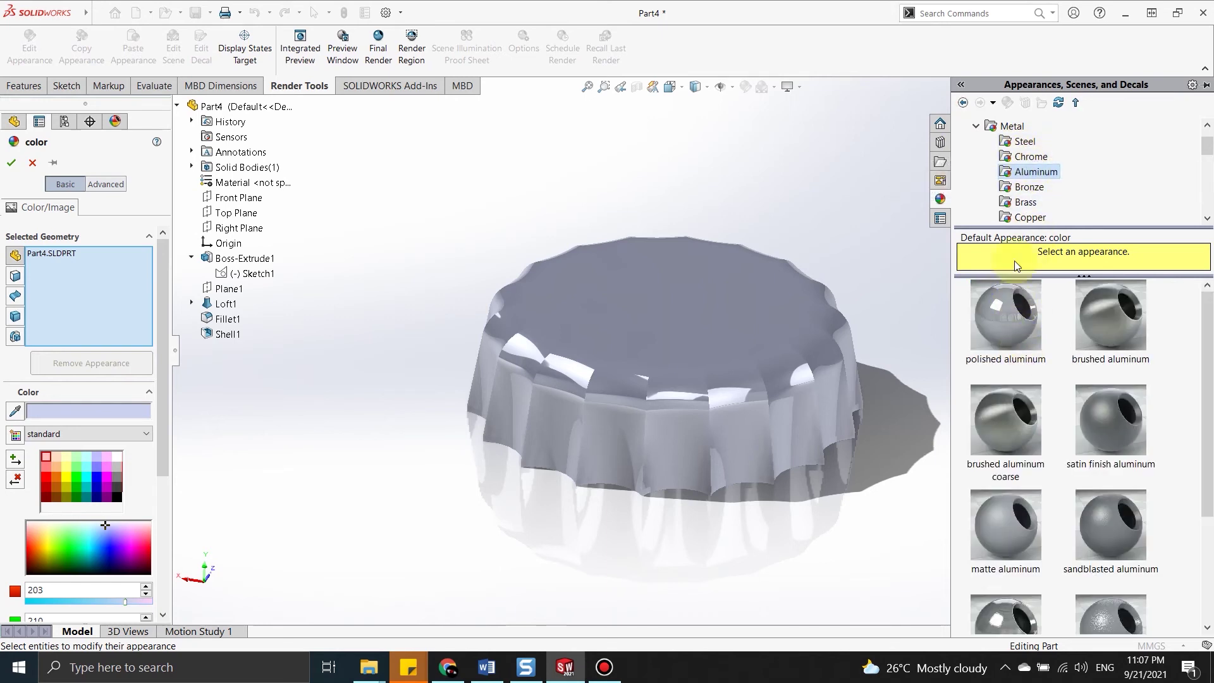
drag(1013, 296, 739, 279)
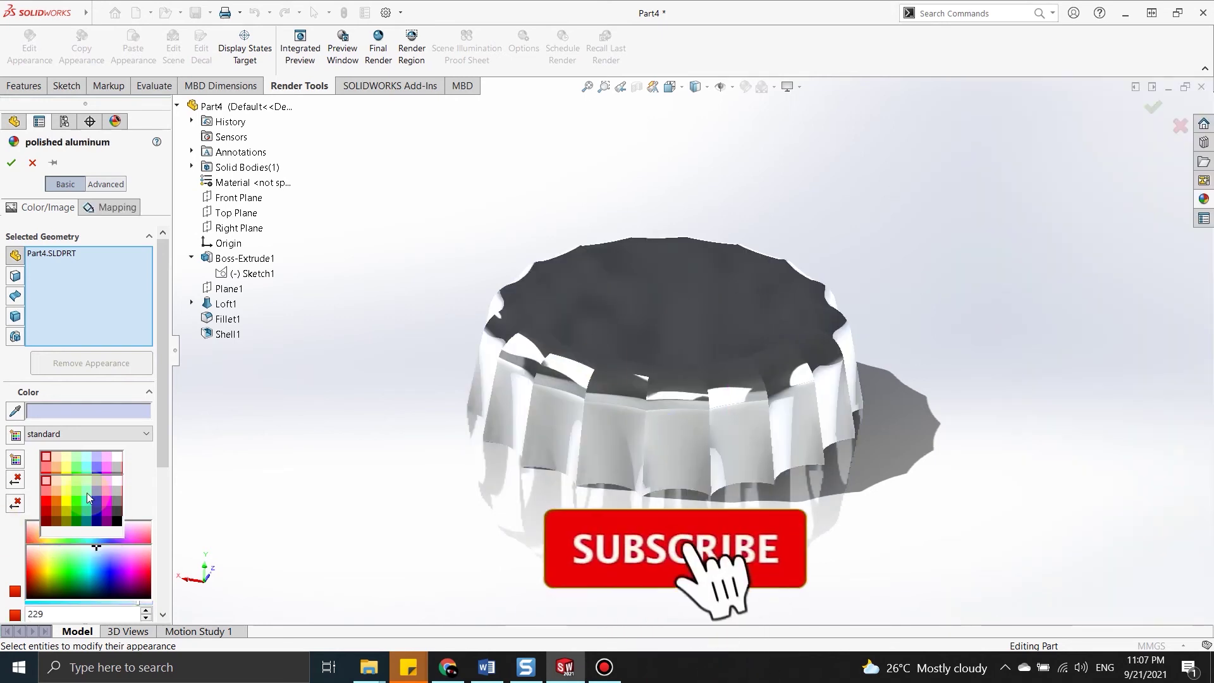
click(98, 502)
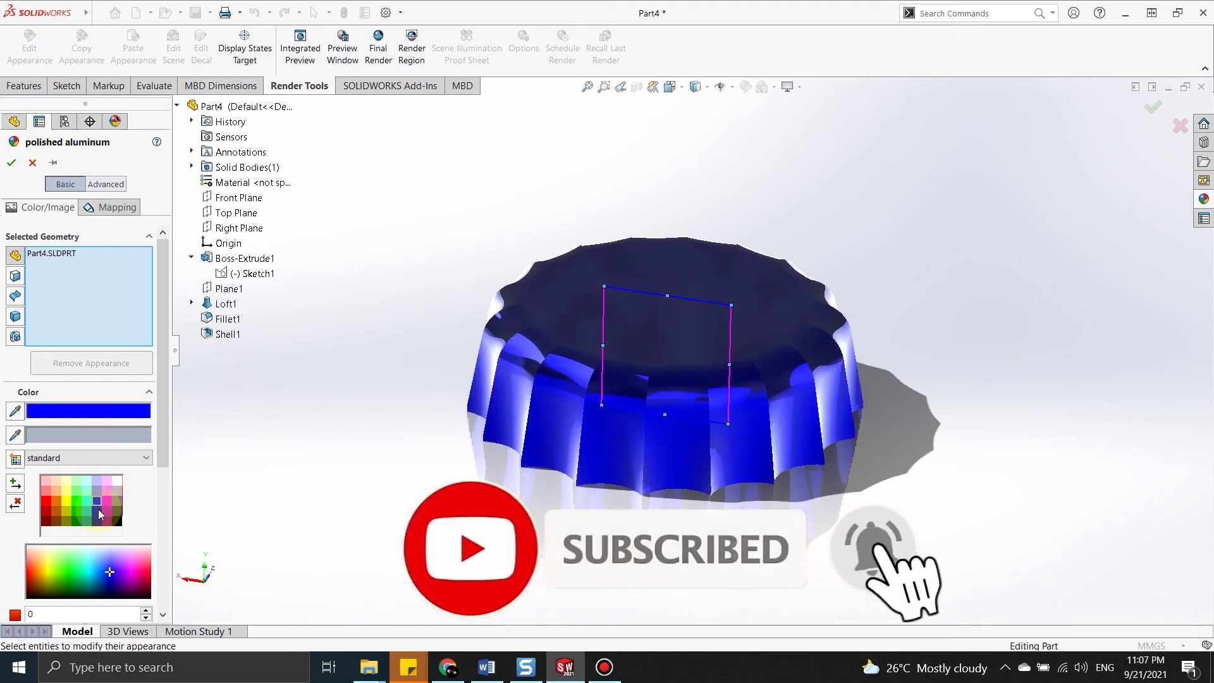
click(1153, 116)
mouse_move(873, 318)
middle_down()
mouse_move(798, 440)
mouse_move(913, 426)
mouse_move(1111, 434)
mouse_move(1037, 482)
mouse_move(784, 476)
mouse_move(645, 418)
mouse_move(547, 344)
mouse_move(453, 304)
mouse_move(241, 290)
mouse_move(41, 311)
middle_up()
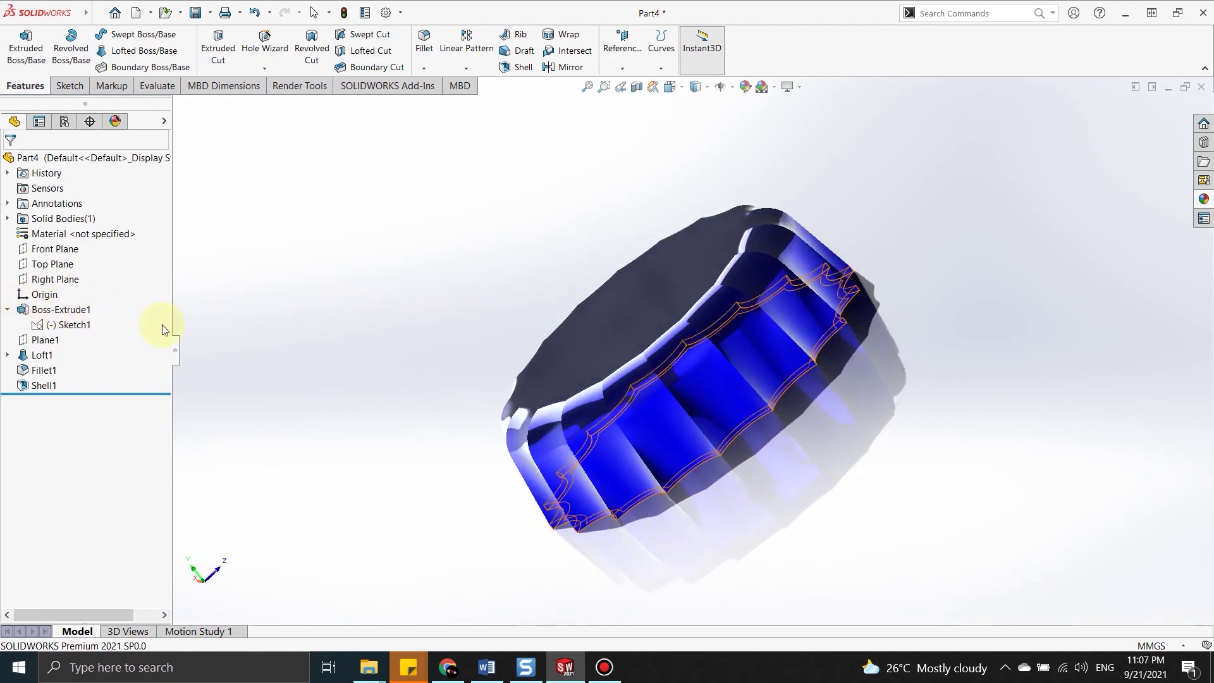
scroll(689, 321, down, 3)
scroll(732, 331, down, 3)
mouse_move(813, 407)
middle_down()
mouse_move(916, 428)
mouse_move(957, 401)
mouse_move(965, 347)
mouse_move(980, 344)
mouse_move(1211, 380)
mouse_move(908, 419)
middle_up()
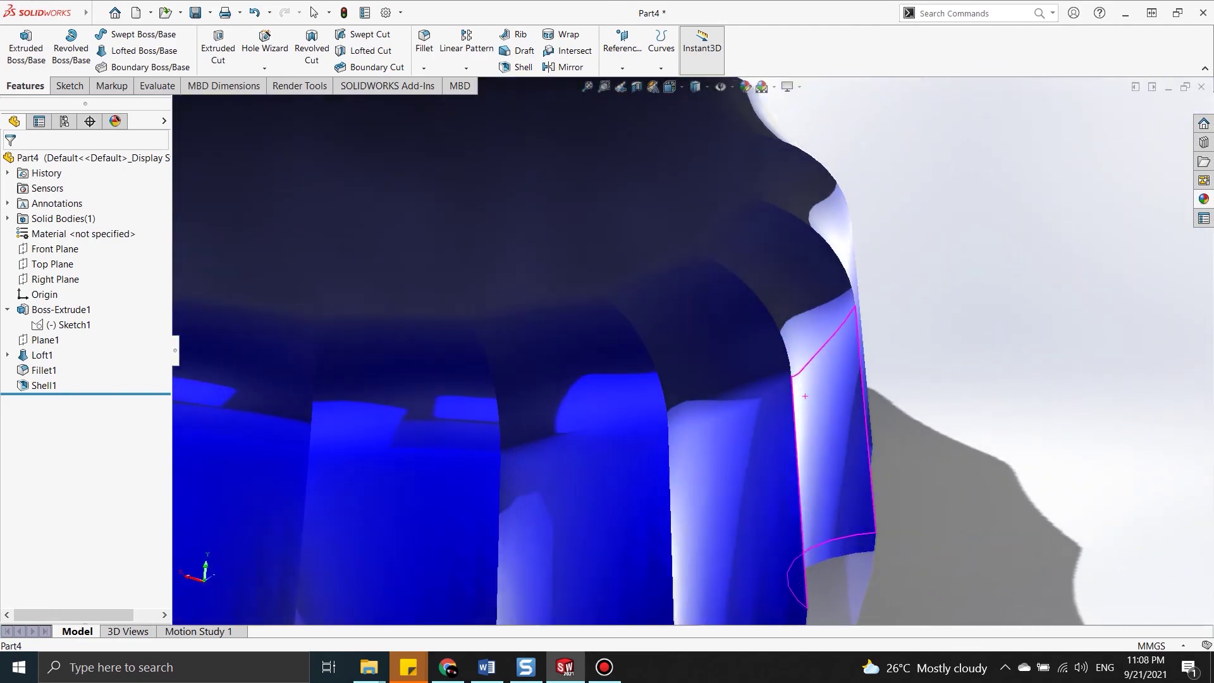
scroll(825, 434, up, 5)
middle_drag(333, 340, 443, 321)
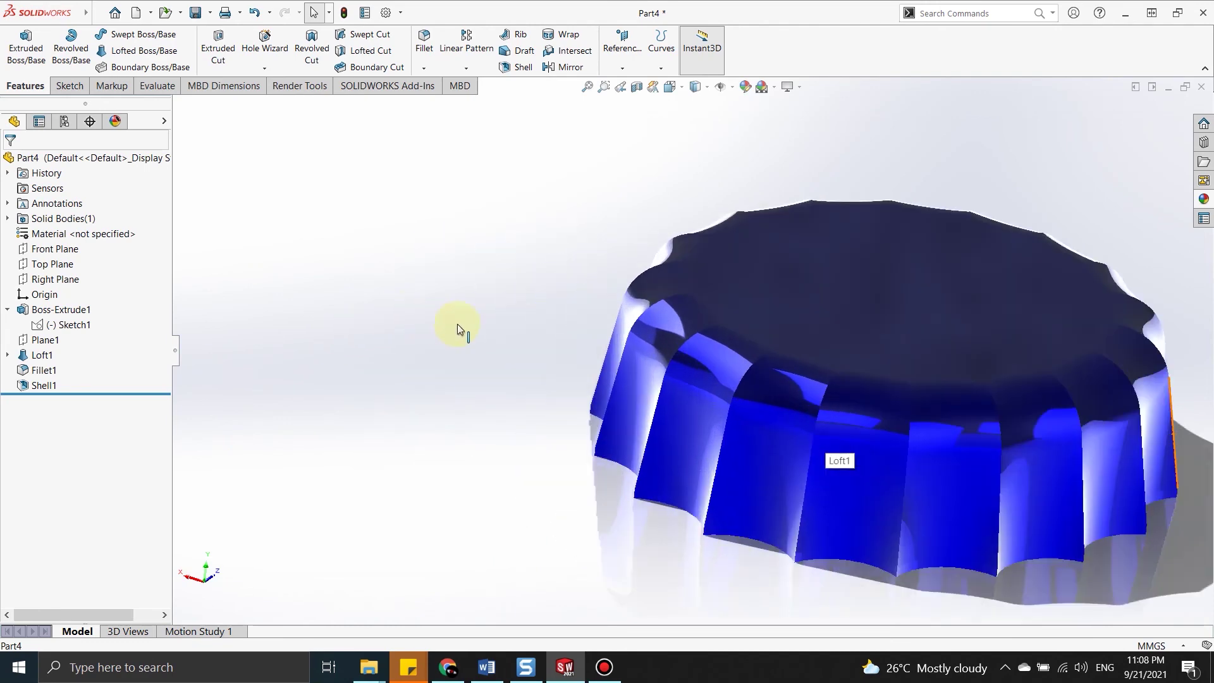
scroll(1117, 404, down, 2)
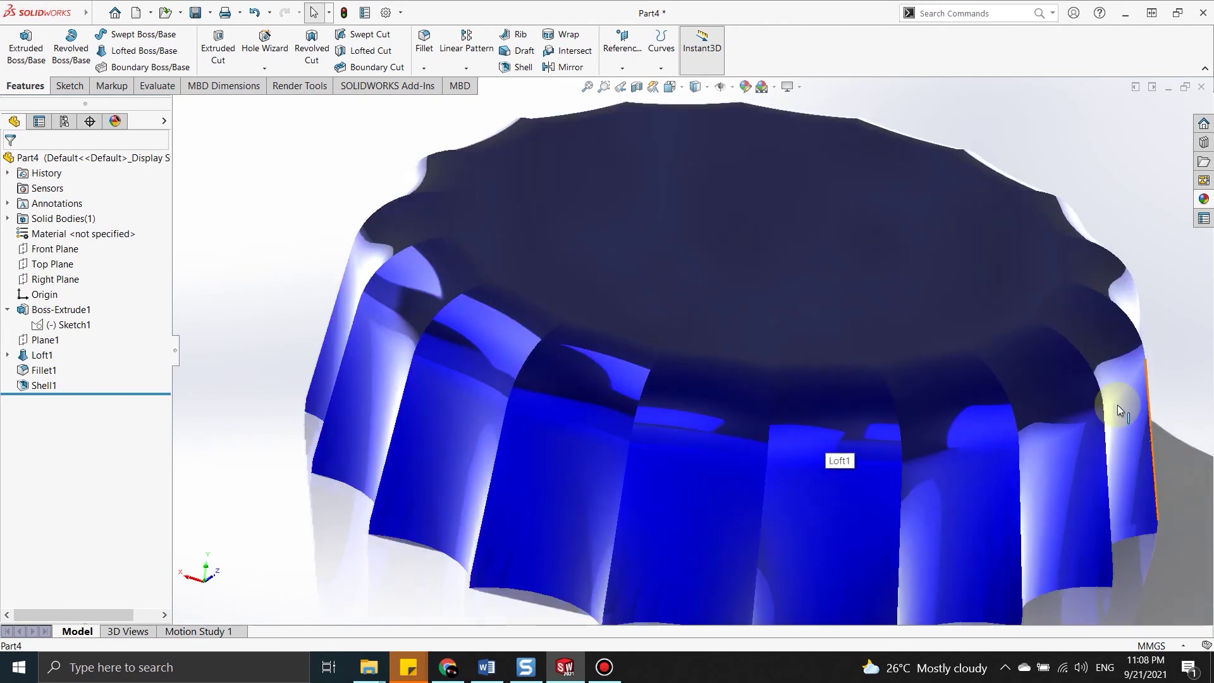
key(ctrl+7)
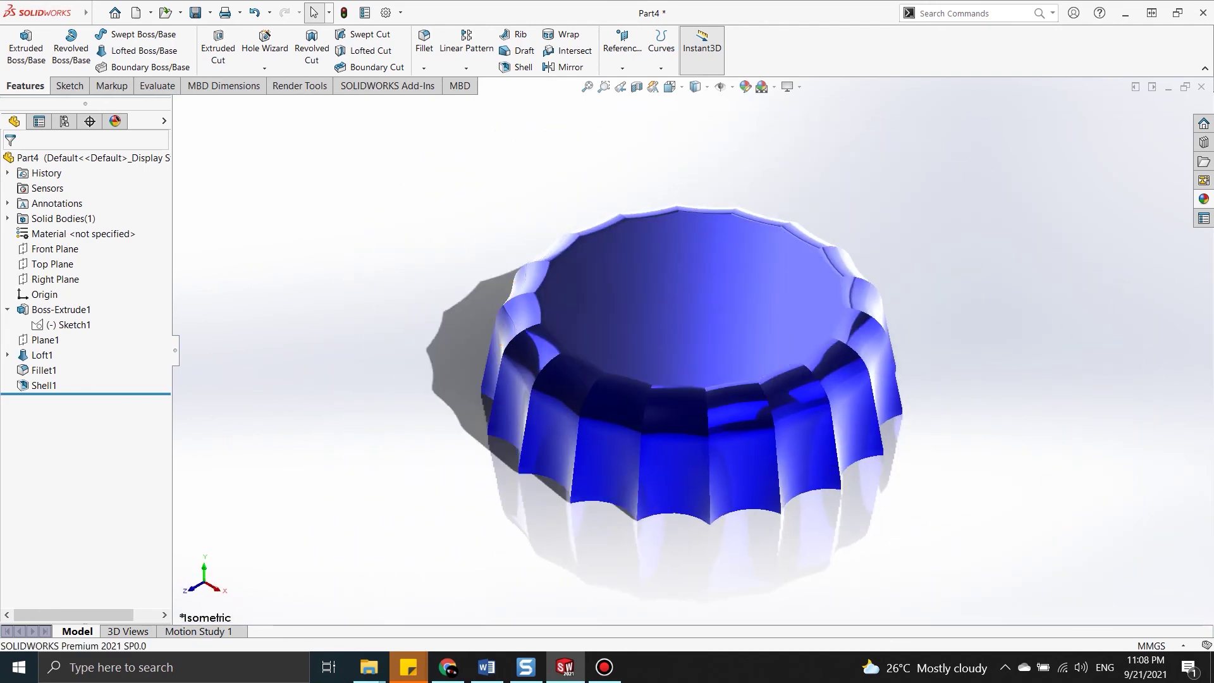